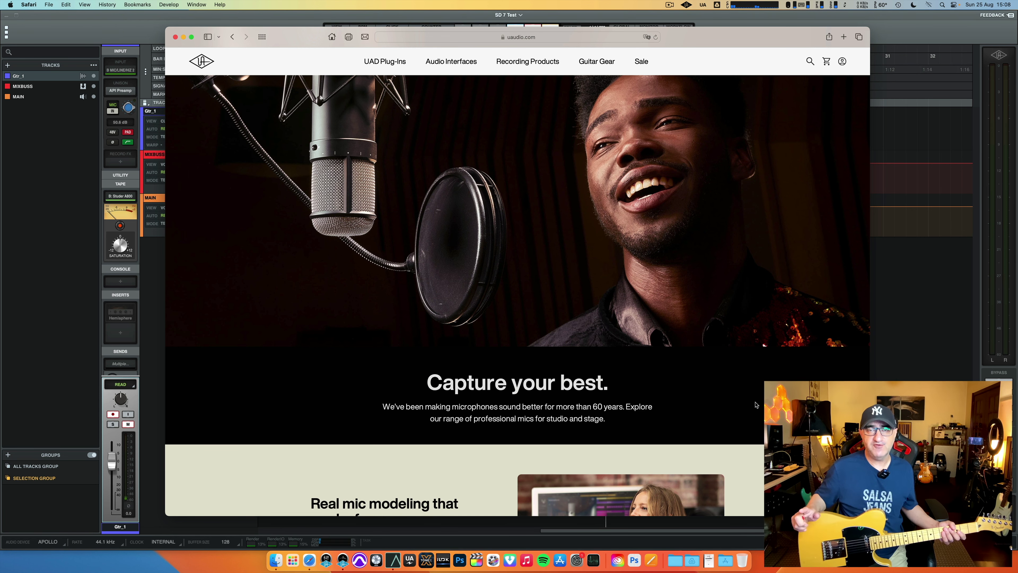
Step: Scroll the uaudio.com mic grid to compare the SD-5, SD-7 and SP-1 microphones
scroll(670, 409, down, 10)
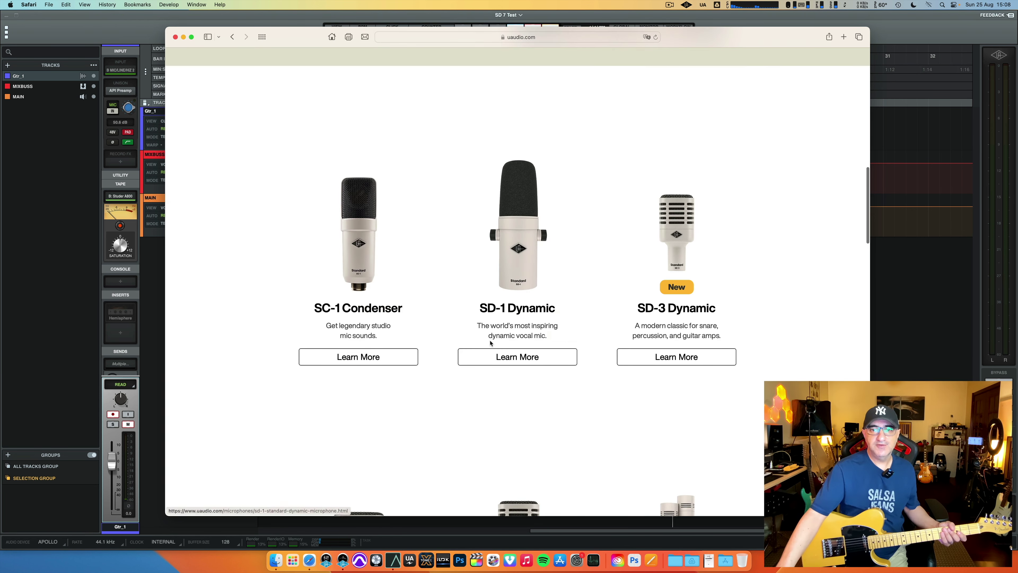
scroll(489, 343, down, 2)
scroll(490, 343, up, 1)
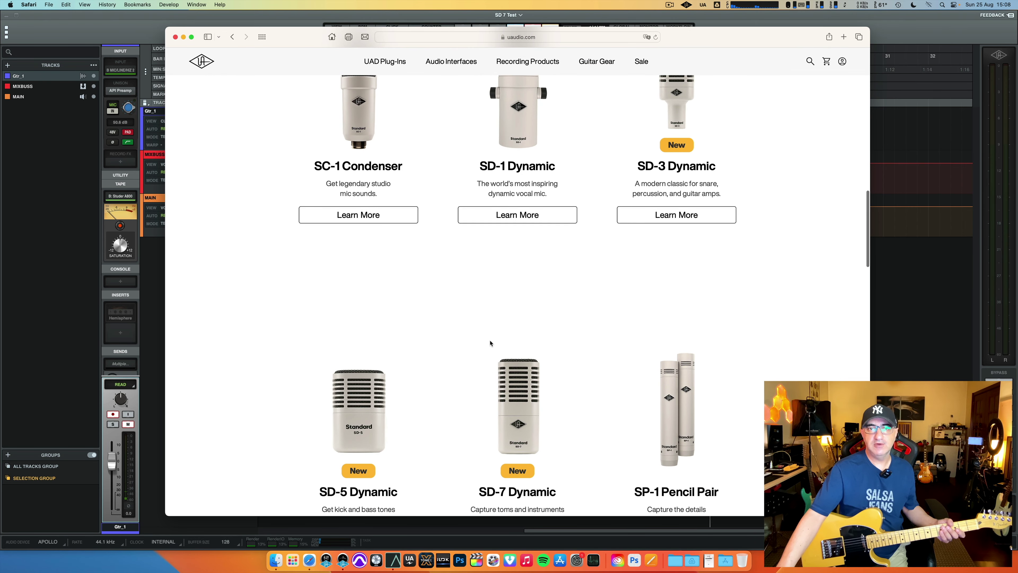
scroll(490, 342, up, 1)
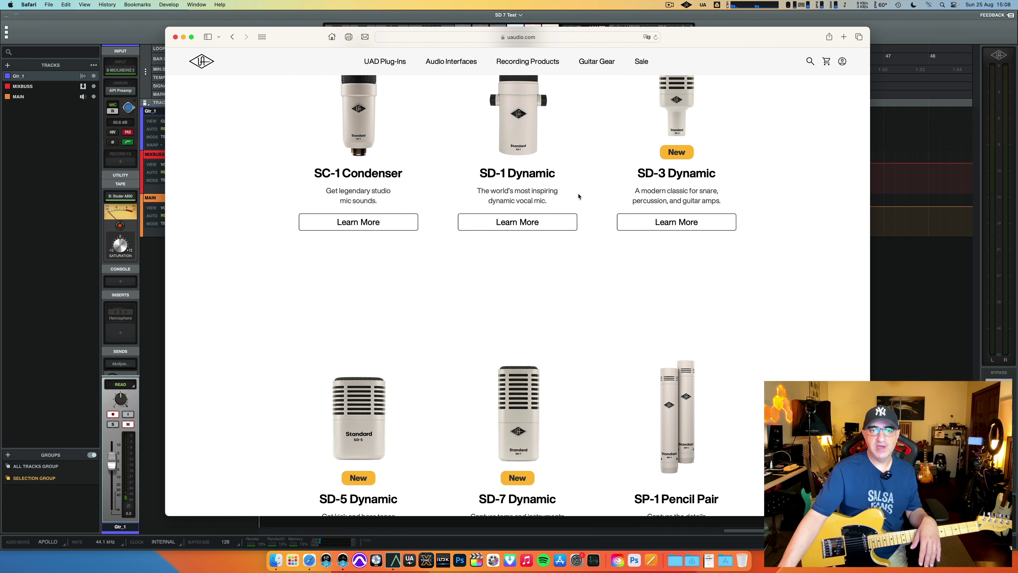
scroll(461, 186, down, 3)
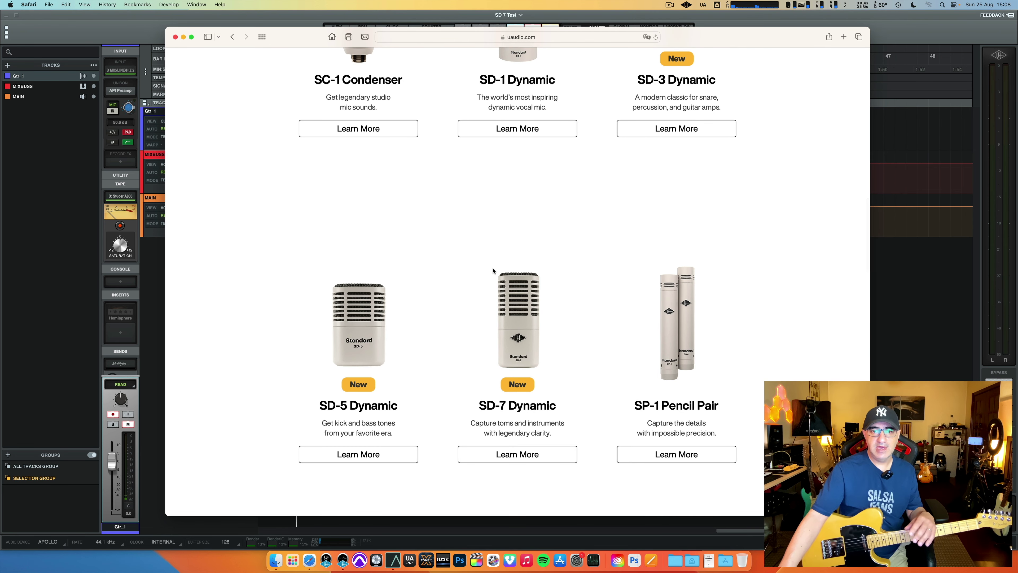
scroll(515, 308, down, 1)
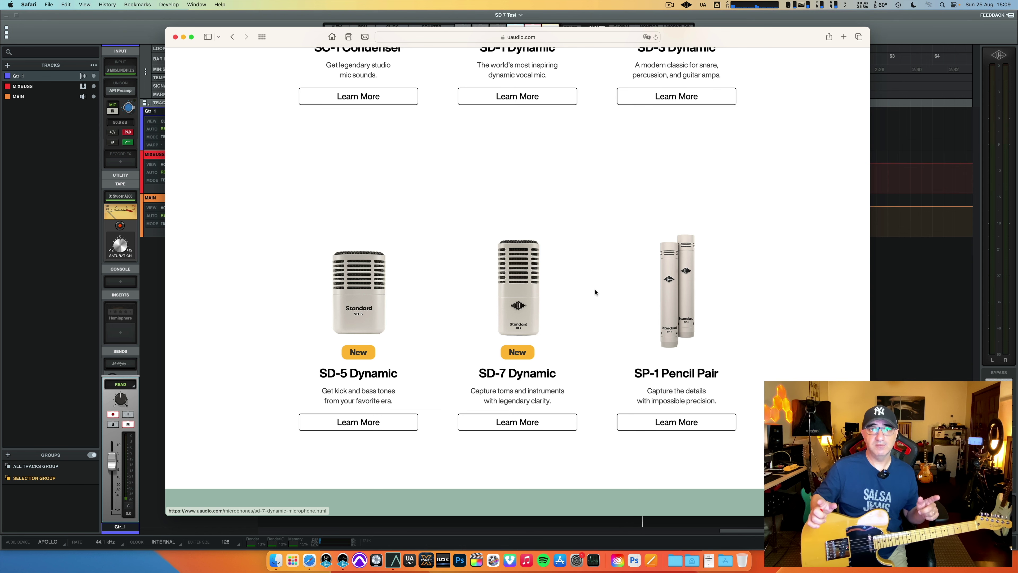
Step: Leave Safari for the LUNA SD 7 Test session recording onto Gtr_1
key(super+h)
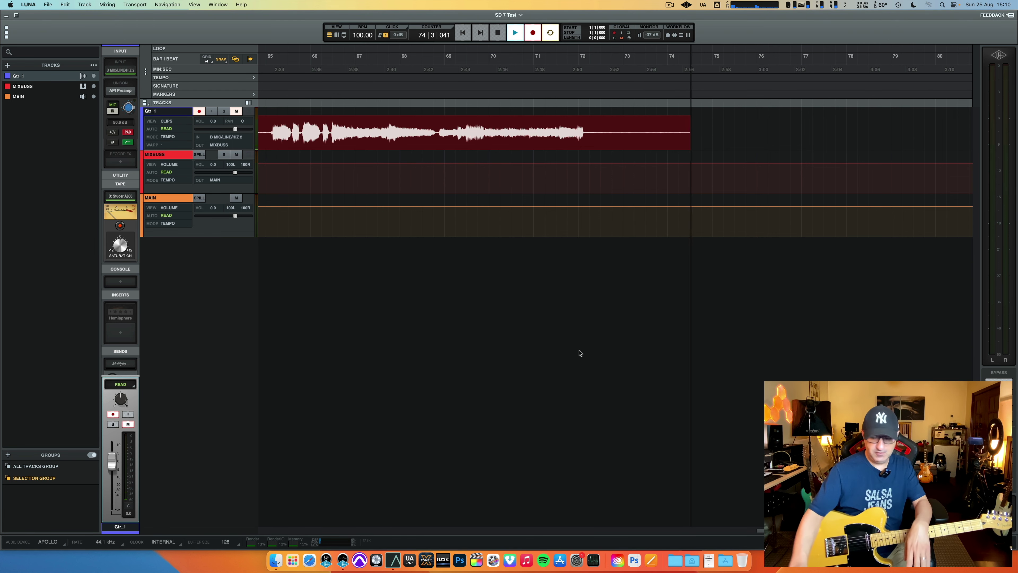
Step: Show the mixer and open the Hemisphere insert on the Gtr_1 channel
key(super+equal)
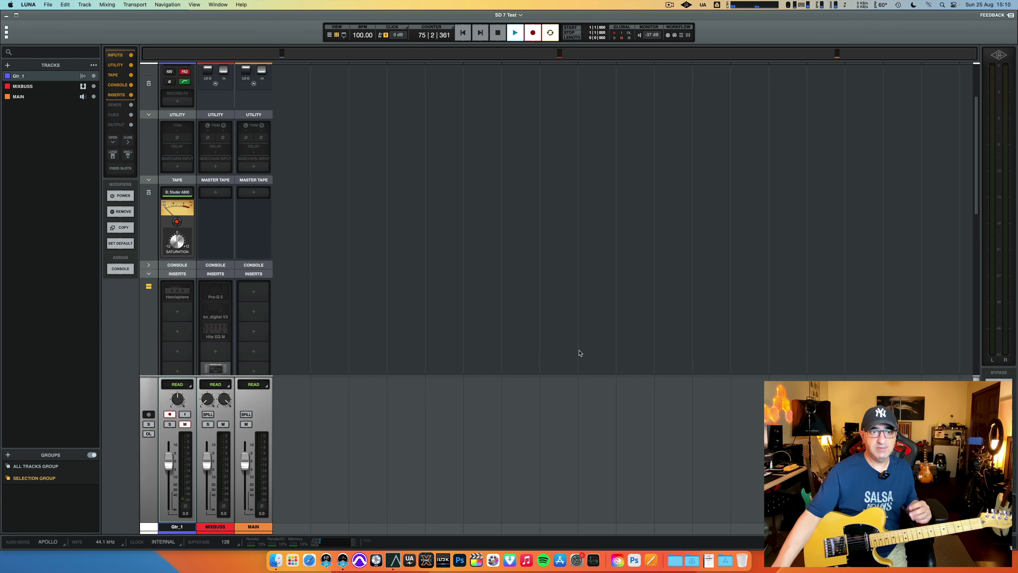
mouse_move(177, 302)
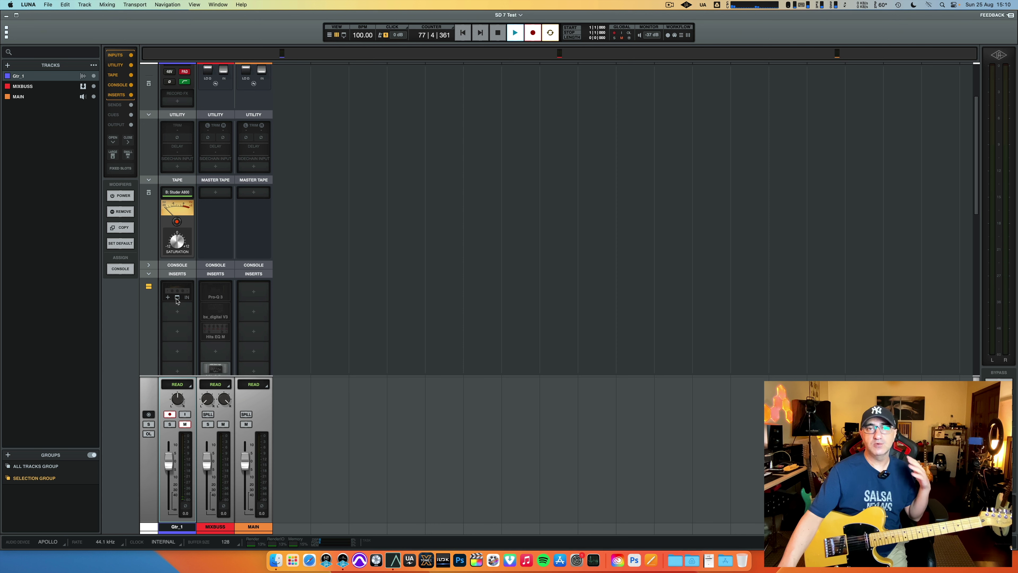
click(177, 298)
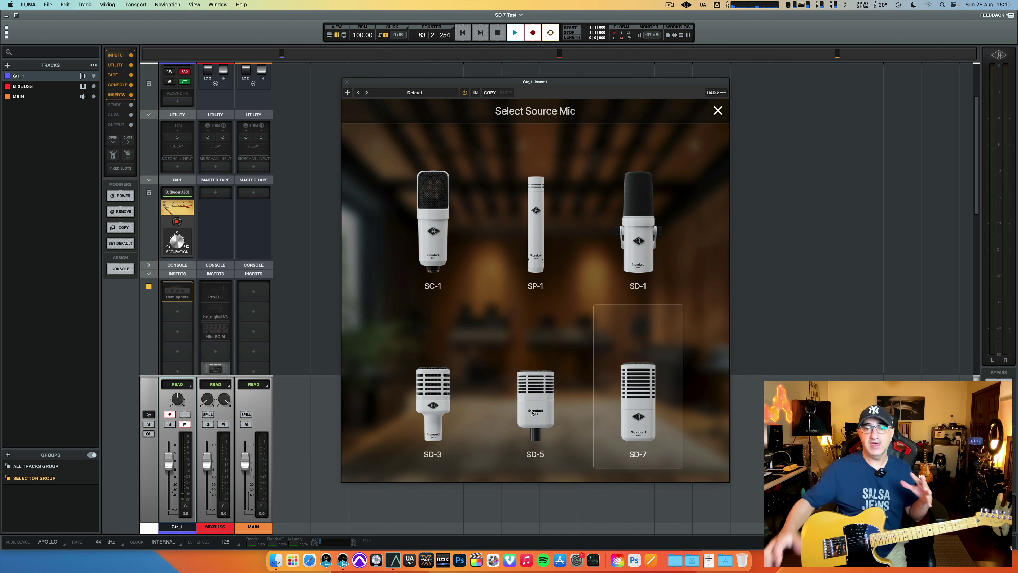
Step: Choose SD-7 as the source mic and bring up the destination mic models
click(643, 413)
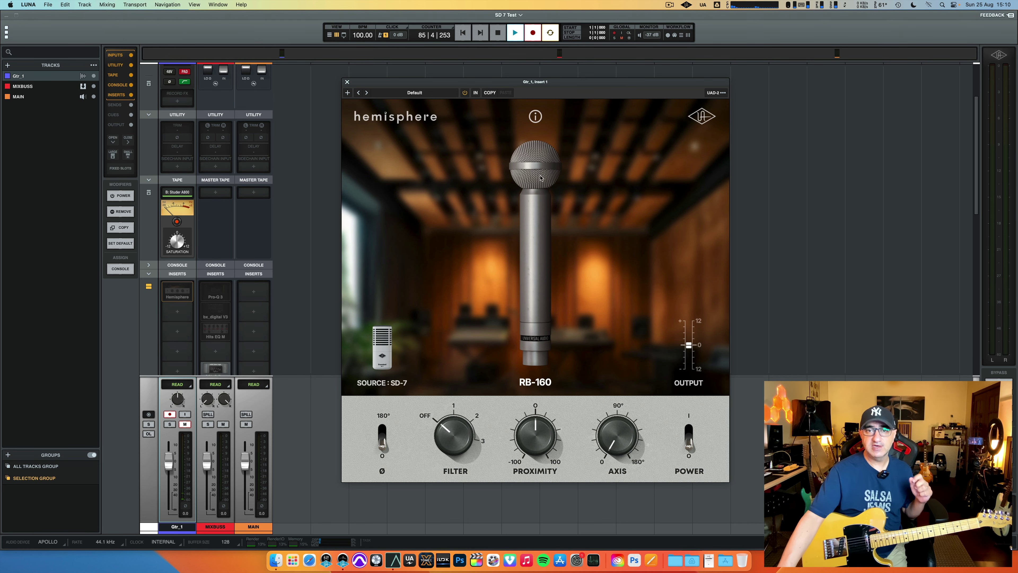
click(532, 210)
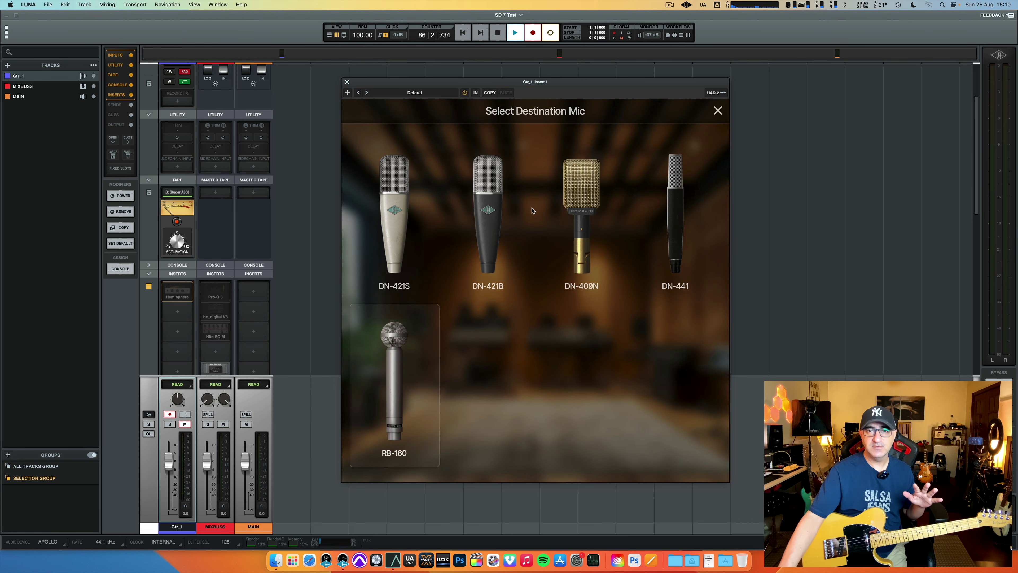
Step: Load the DN-421S model and adjust its filter, proximity and mic axis toward 180°
click(395, 238)
mouse_move(536, 116)
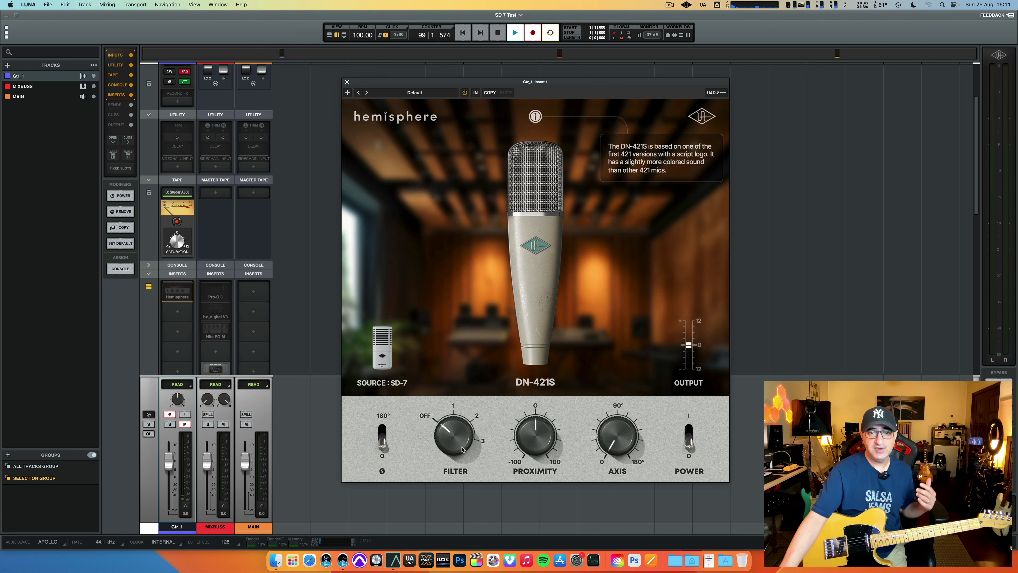
drag(463, 447, 483, 384)
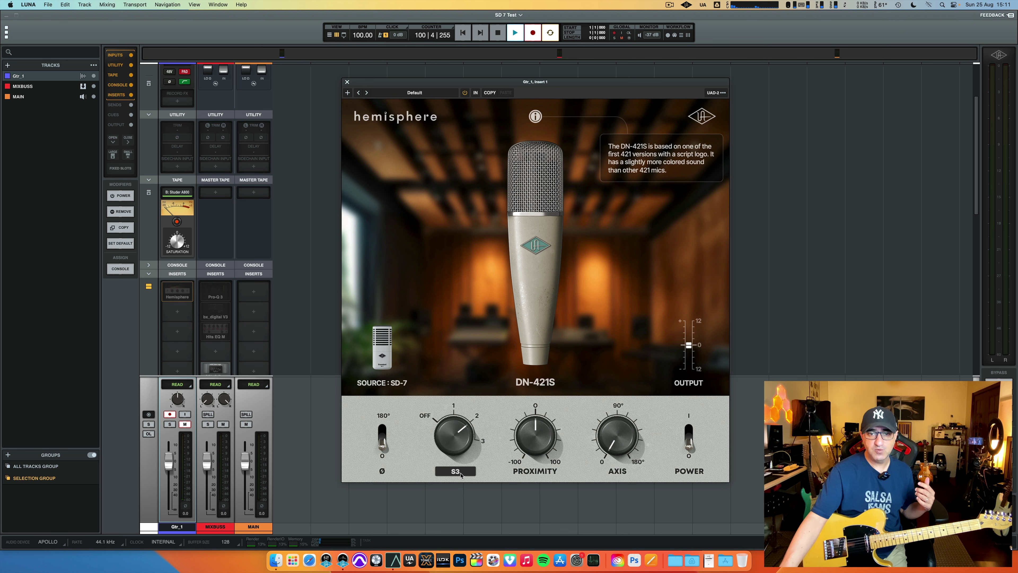
drag(459, 417, 461, 498)
drag(530, 448, 530, 461)
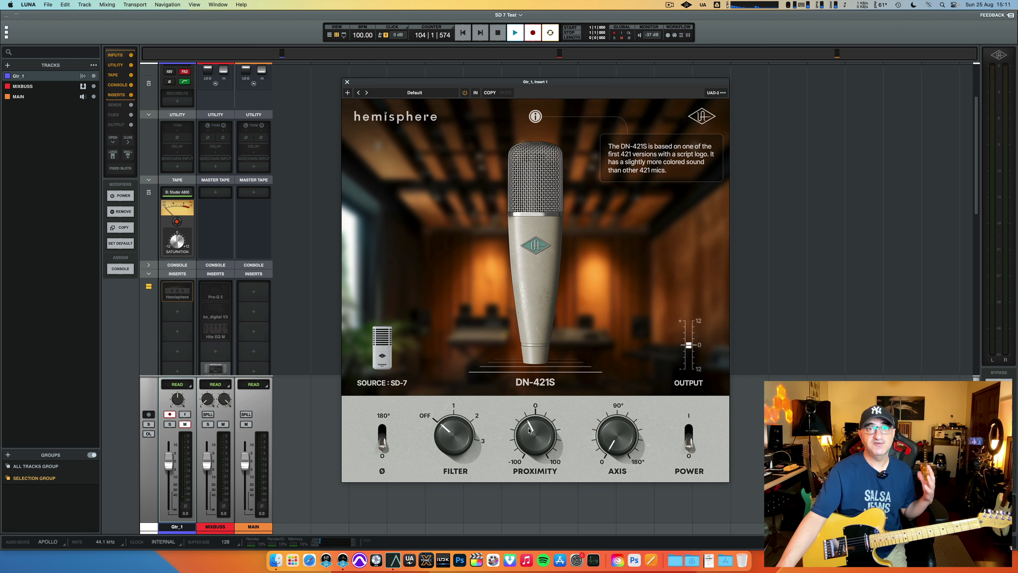
mouse_move(529, 430)
mouse_down()
mouse_move(541, 371)
mouse_move(537, 421)
mouse_up()
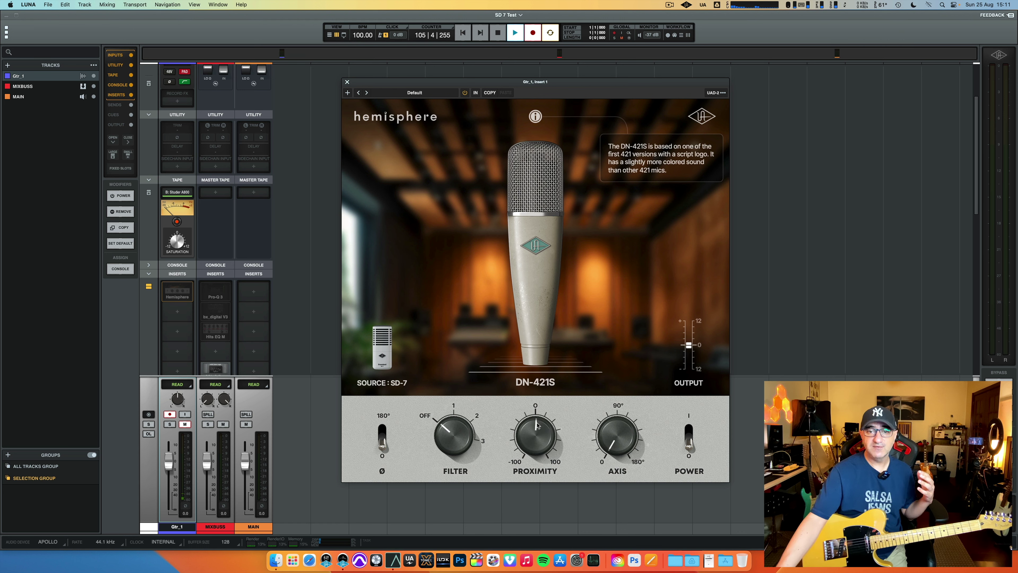
drag(595, 437, 639, 469)
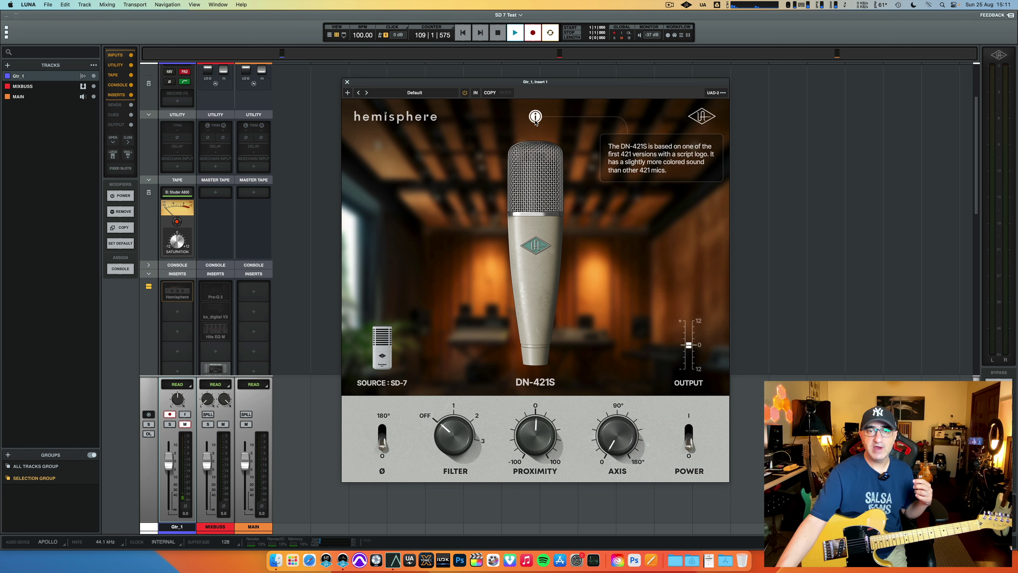
Step: Switch the modelled mic back to the RB-160 and close the Hemisphere window
click(536, 149)
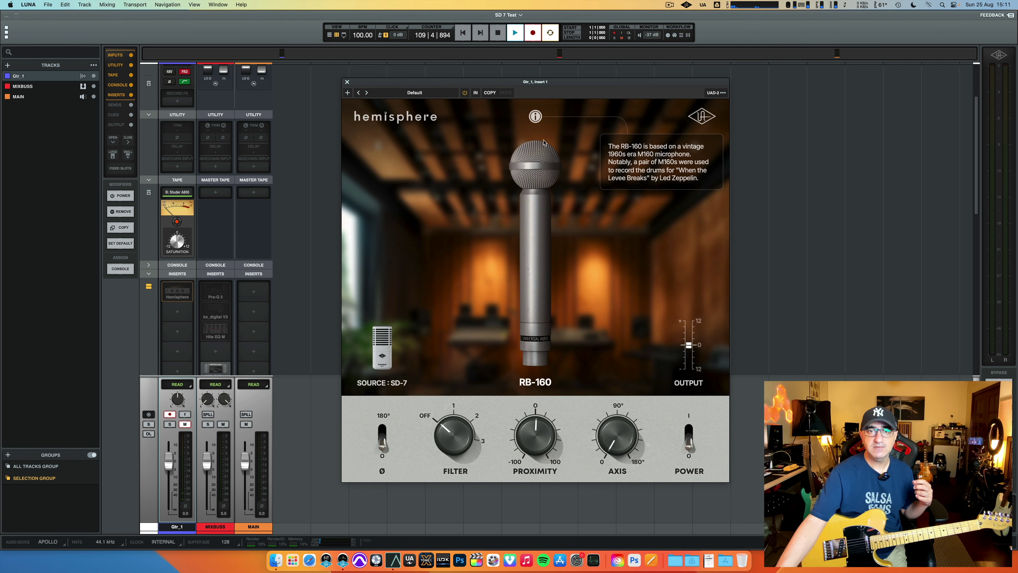
click(383, 352)
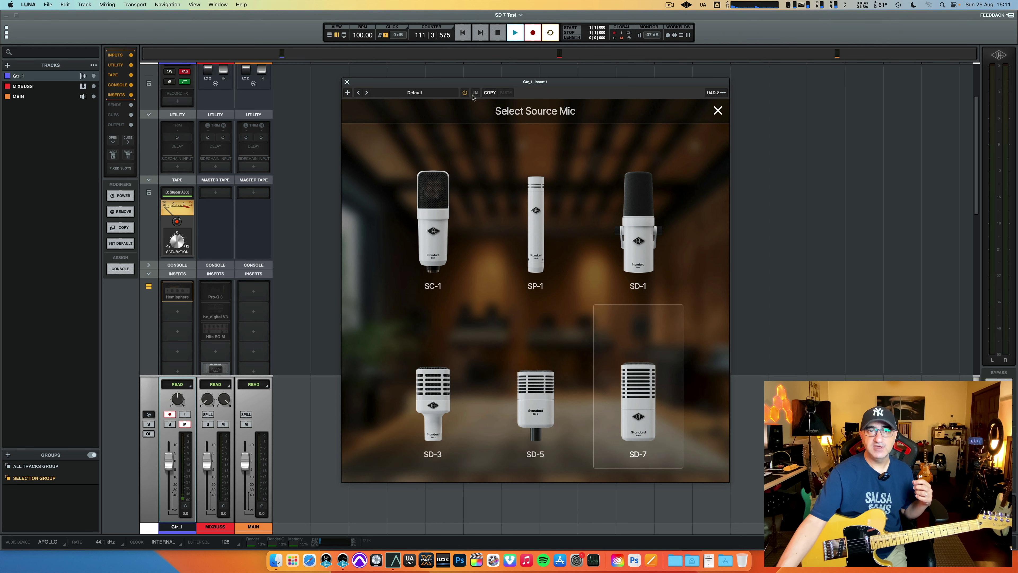
click(346, 83)
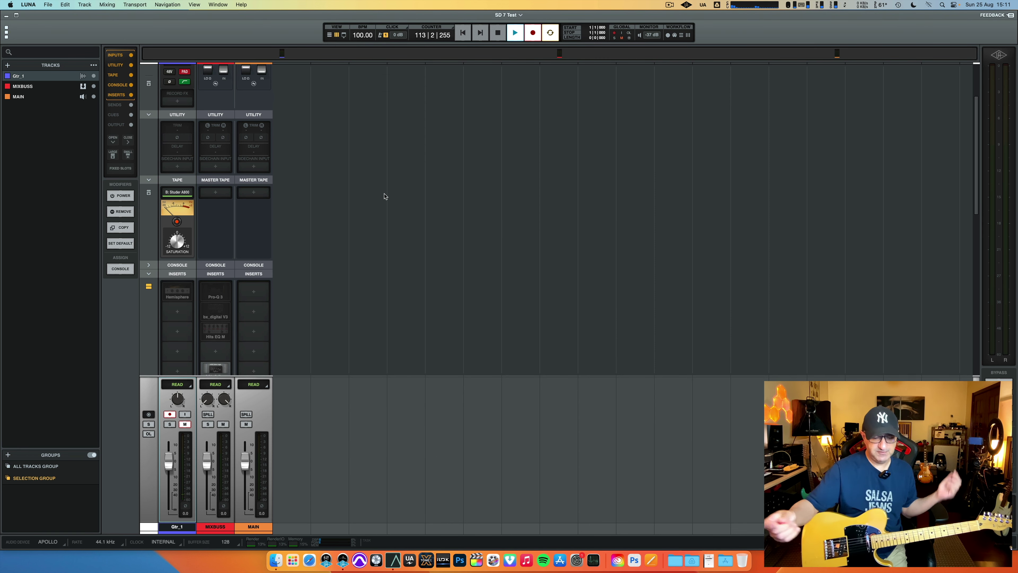
Step: Return to the track timeline while the Gtr_1 recording continues
key(super+equal)
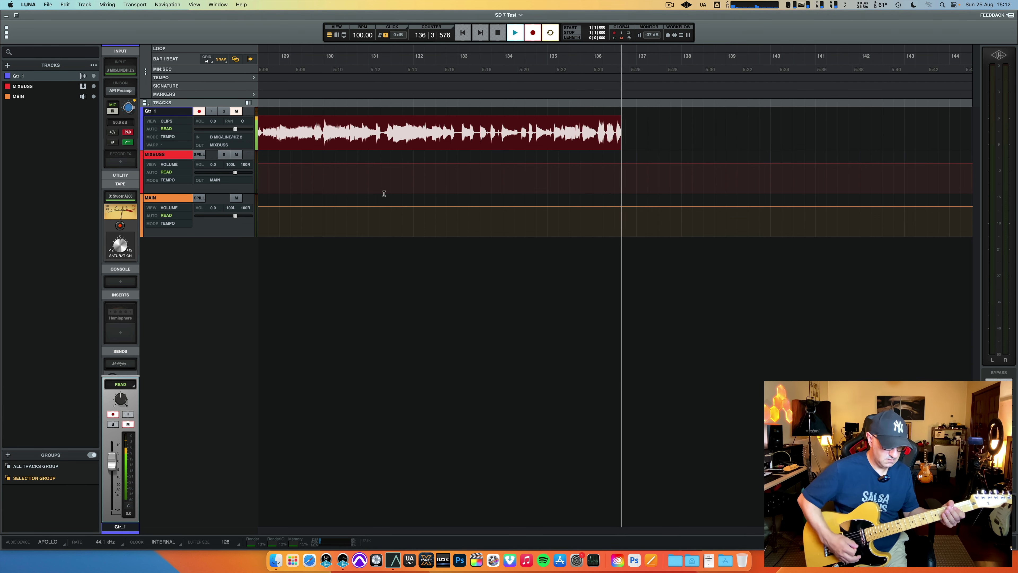
Step: Stop recording, trim the clip's silent lead-in, move it to bar 1, and disarm Gtr_1
key(space)
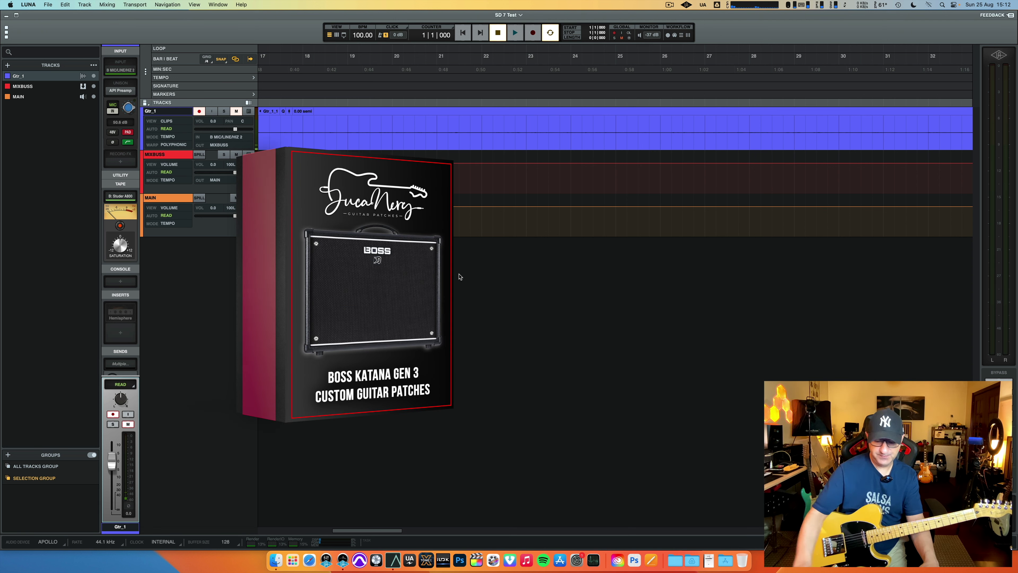
key(super+minus)
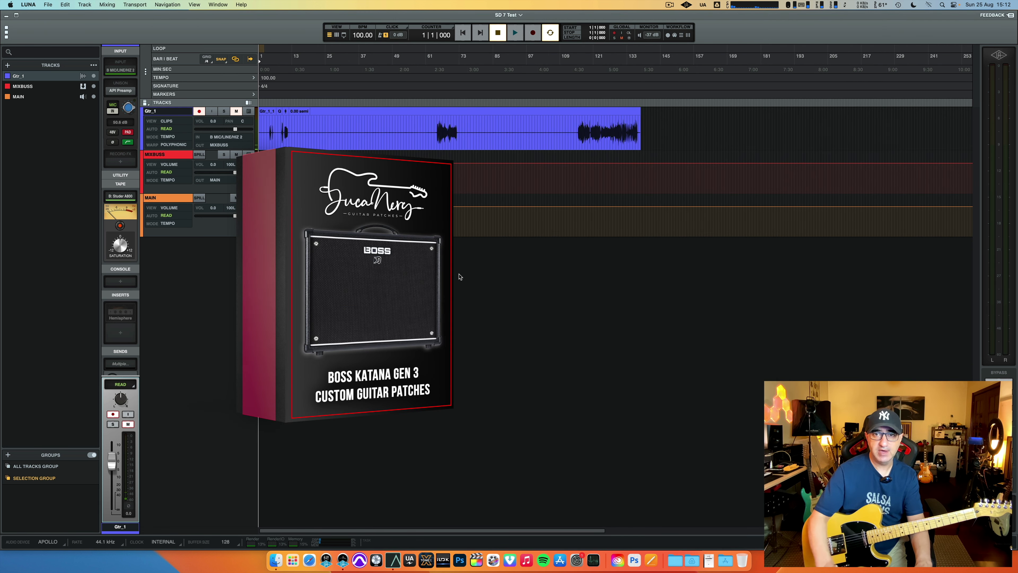
click(280, 137)
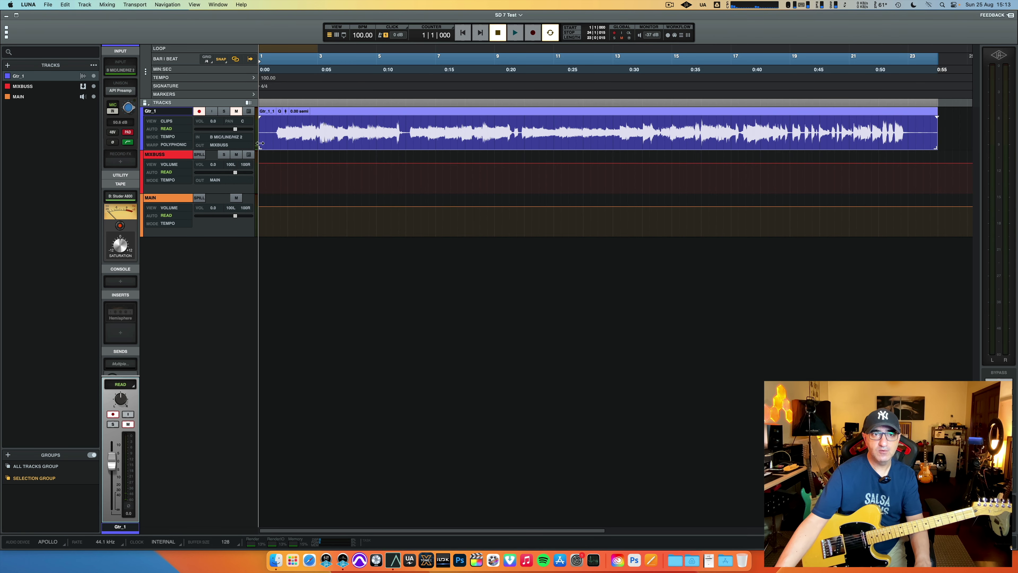
drag(260, 143, 273, 141)
drag(364, 140, 349, 140)
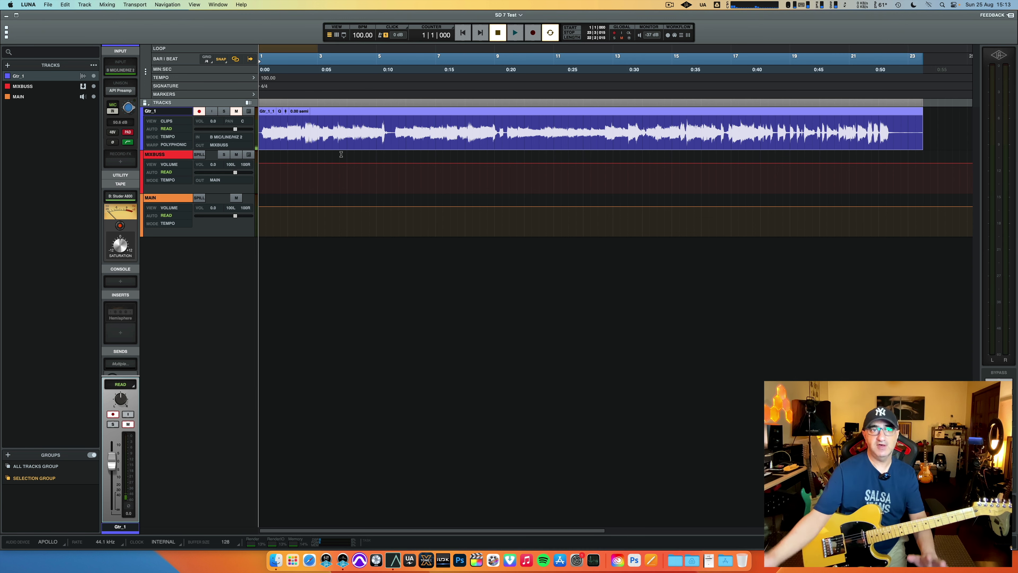
click(198, 112)
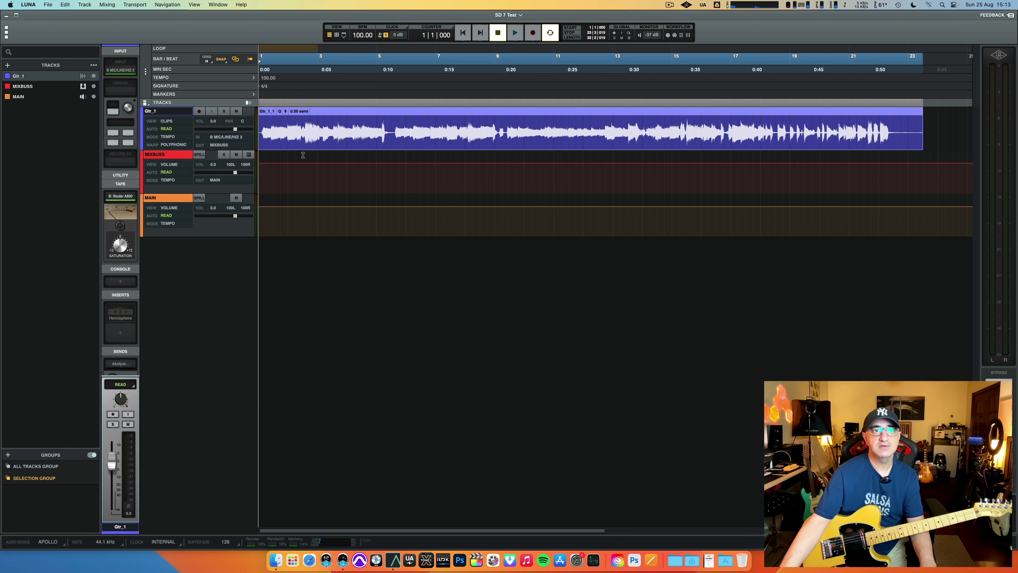
Step: Play back the guitar take and reopen Hemisphere, moving its window over the track list
key(space)
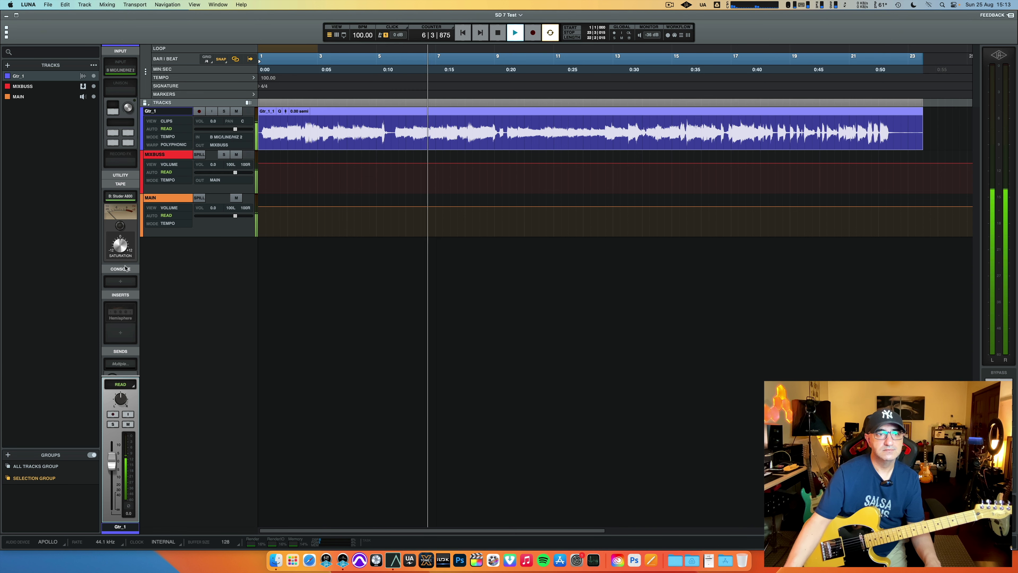
click(121, 315)
drag(453, 85, 618, 104)
drag(550, 105, 141, 92)
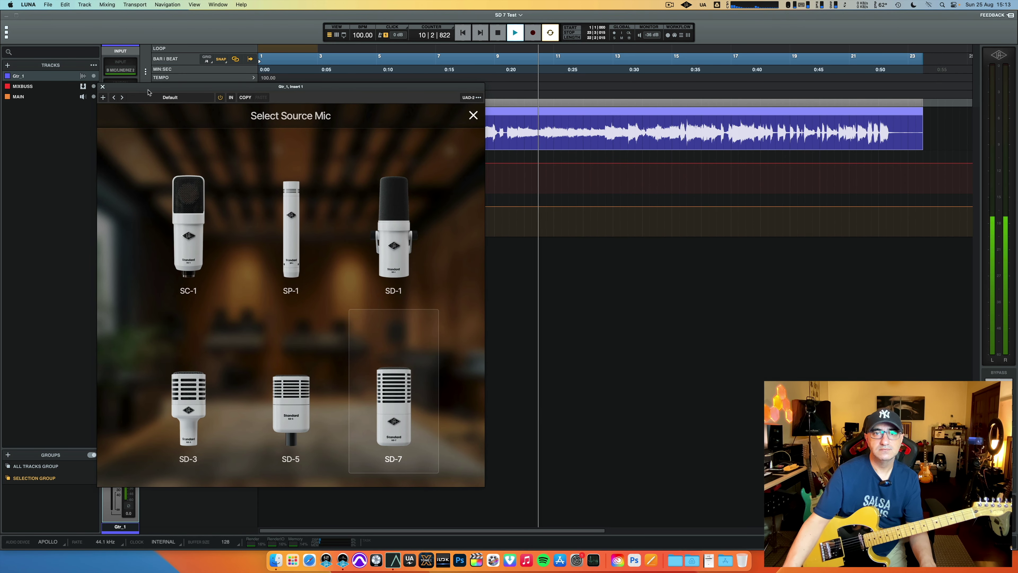
Step: Stop playback and set Hemisphere to an SD-7 source with a DN-421S destination
key(space)
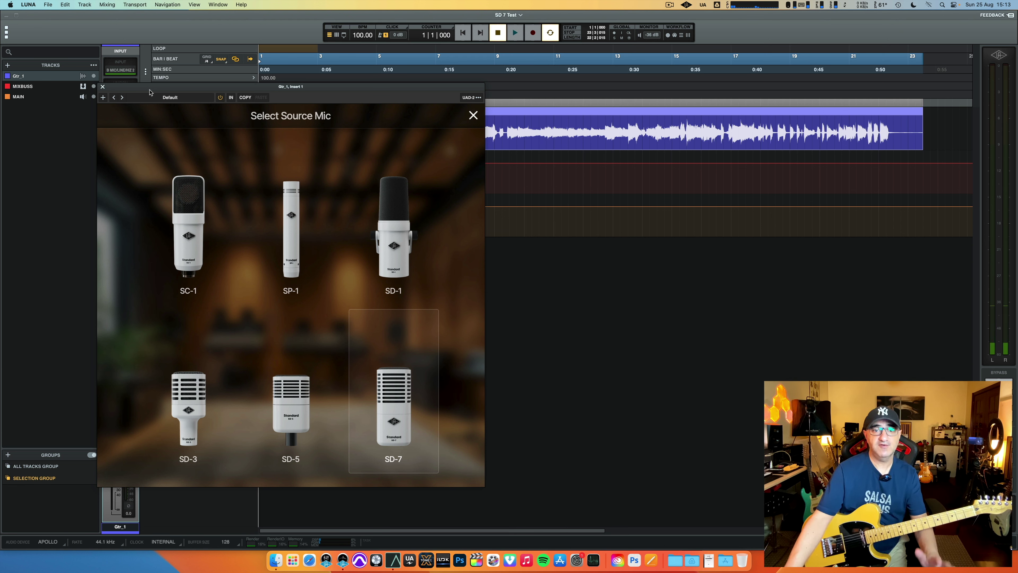
click(400, 381)
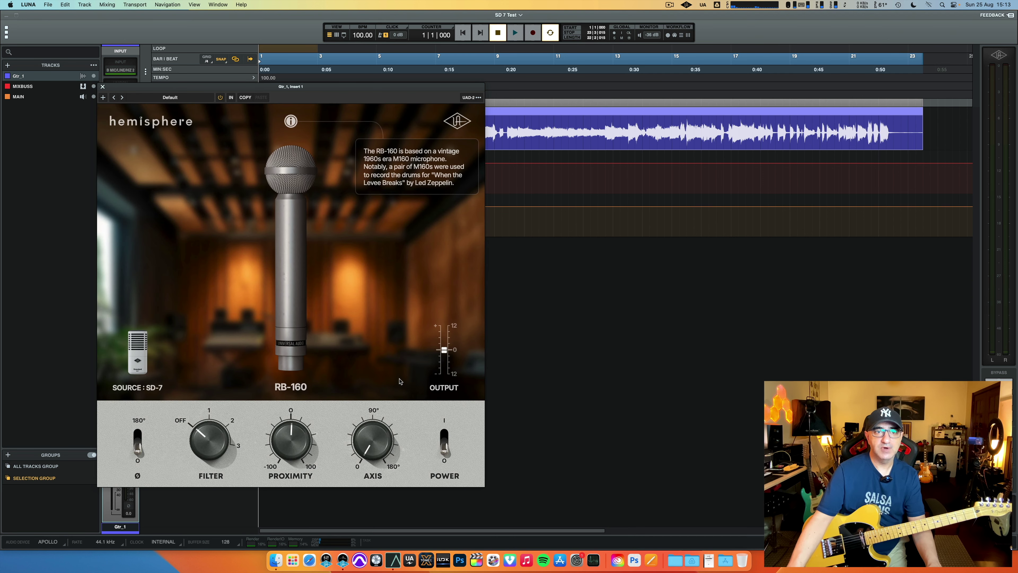
click(297, 183)
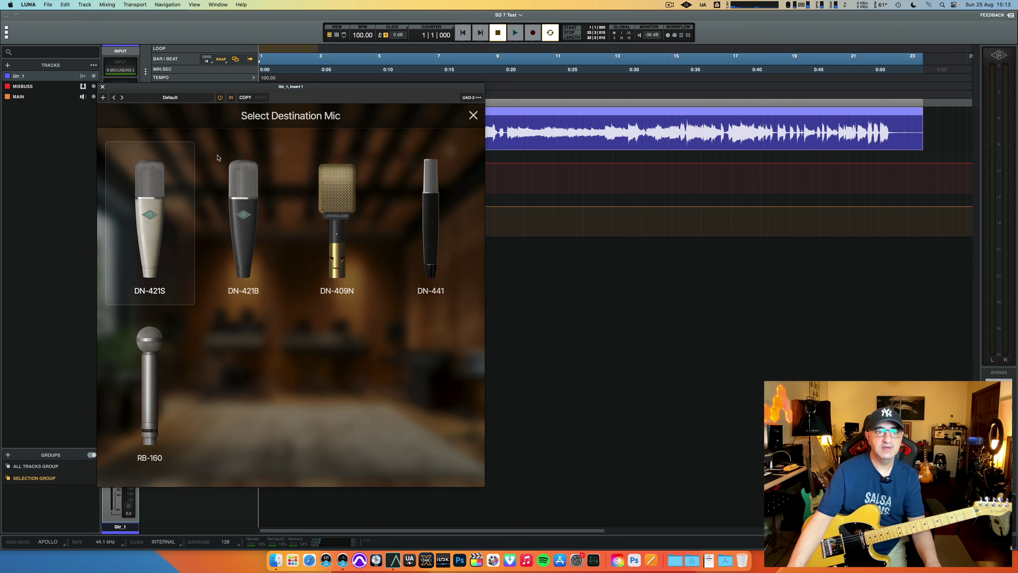
click(162, 184)
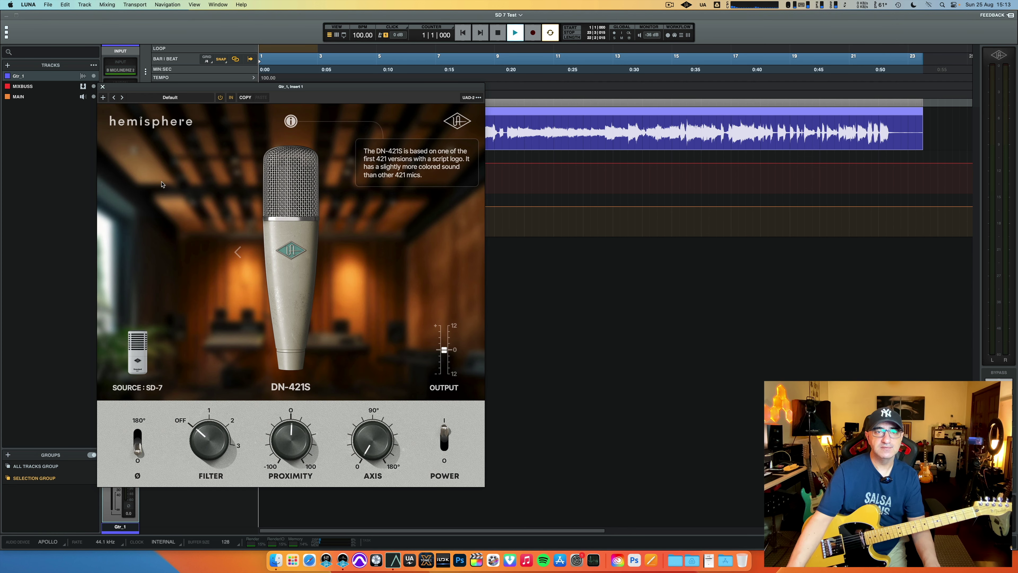
Step: Play the guitar track through the DN-421S model, restarting it from the top
key(space)
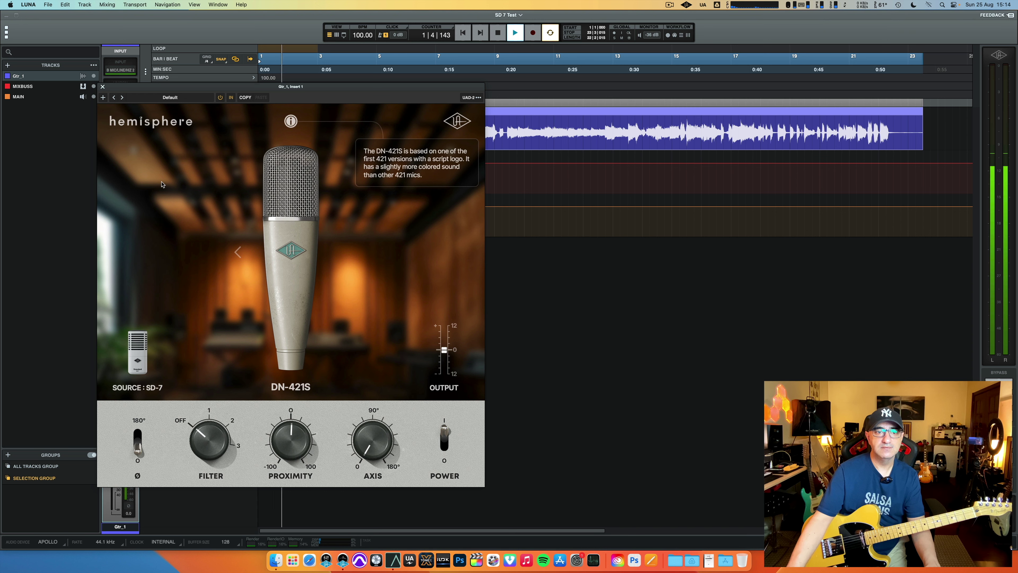
key(space)
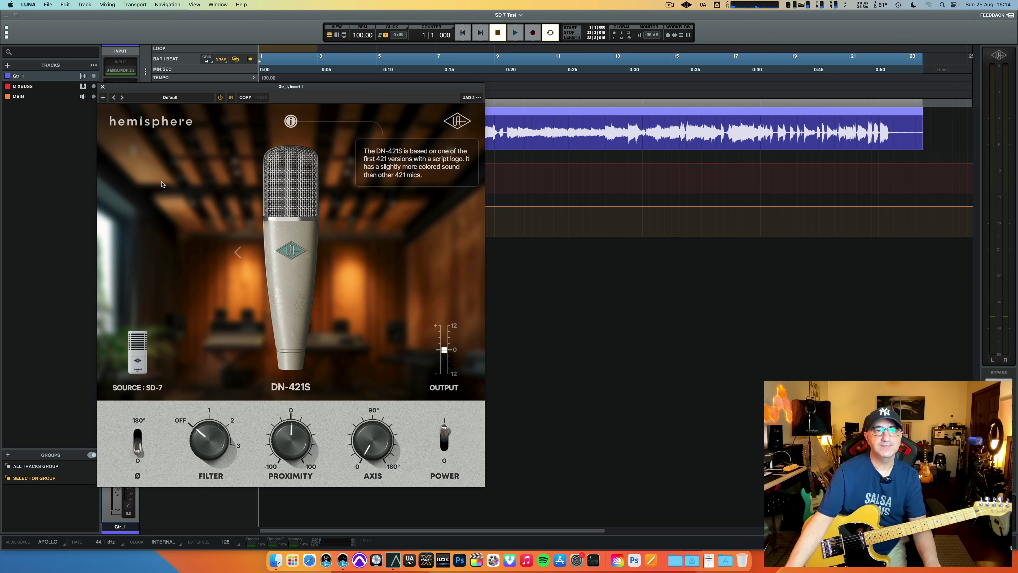
key(space)
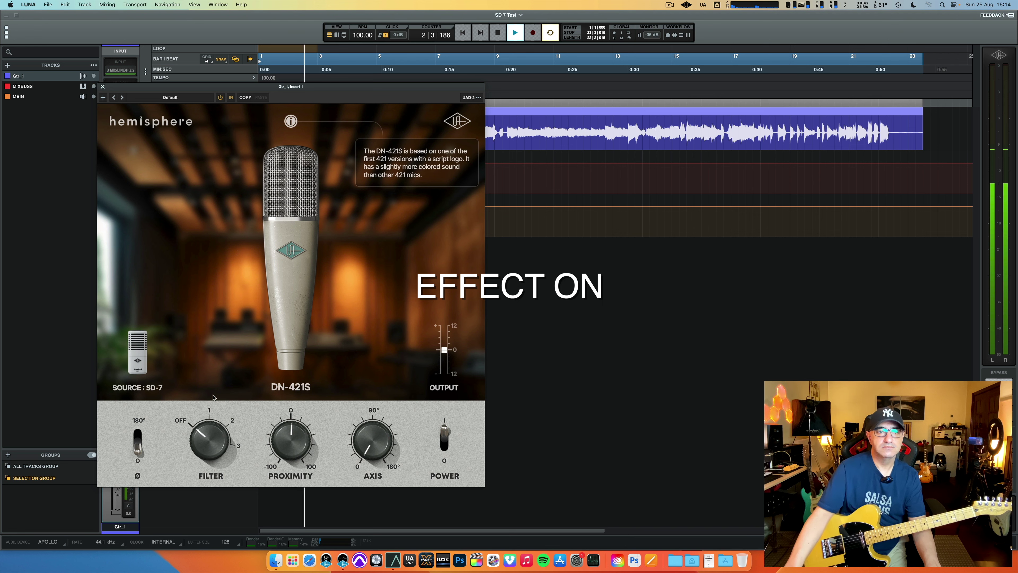
mouse_move(213, 432)
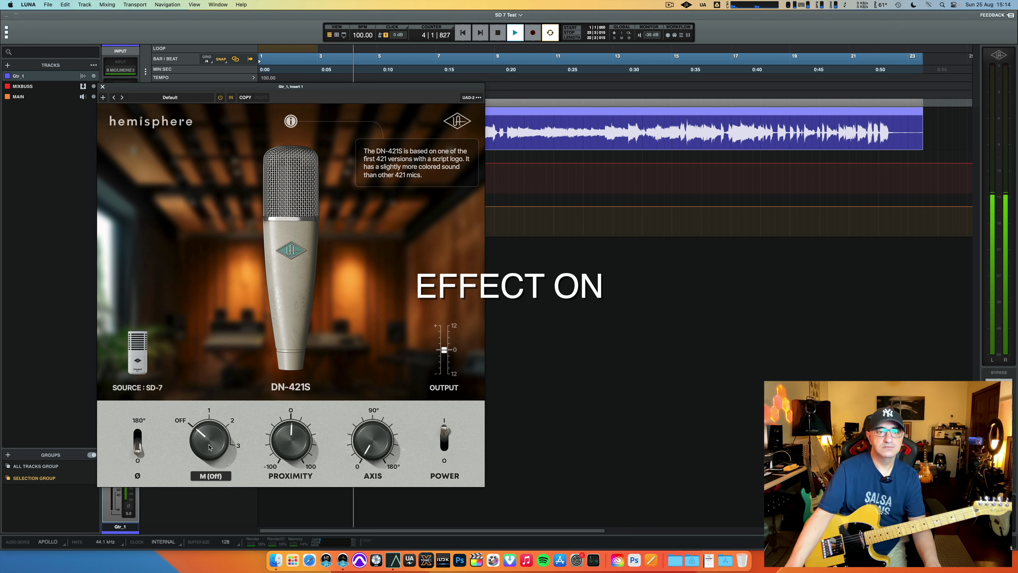
Step: Toggle Hemisphere's bypass to compare the dry guitar, then stop playback
click(220, 98)
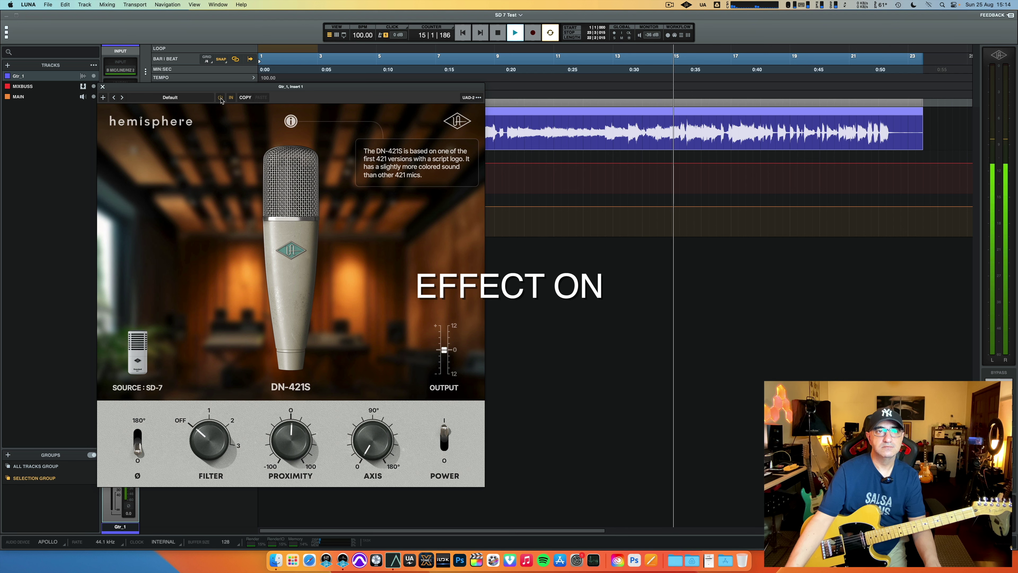
key(space)
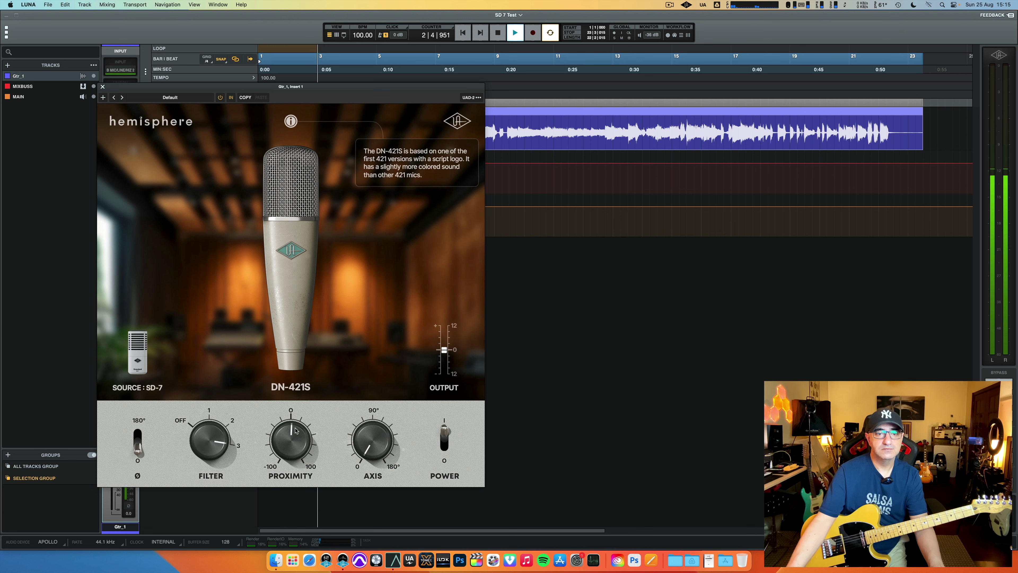
Step: Sweep Hemisphere proximity toward -100, then toward +100, and readjust it while Gtr_1 plays
drag(295, 430, 293, 524)
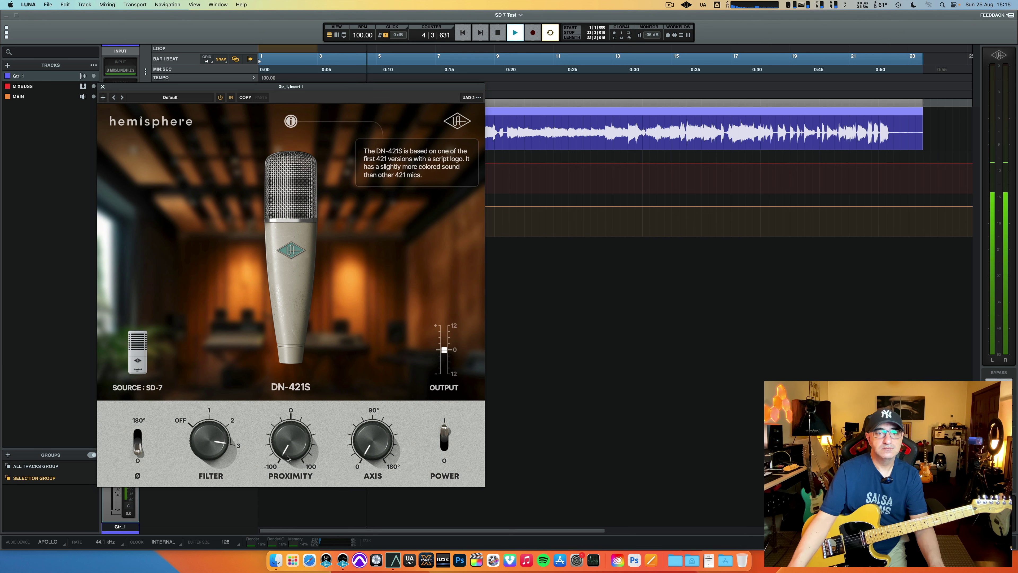
drag(287, 448, 315, 294)
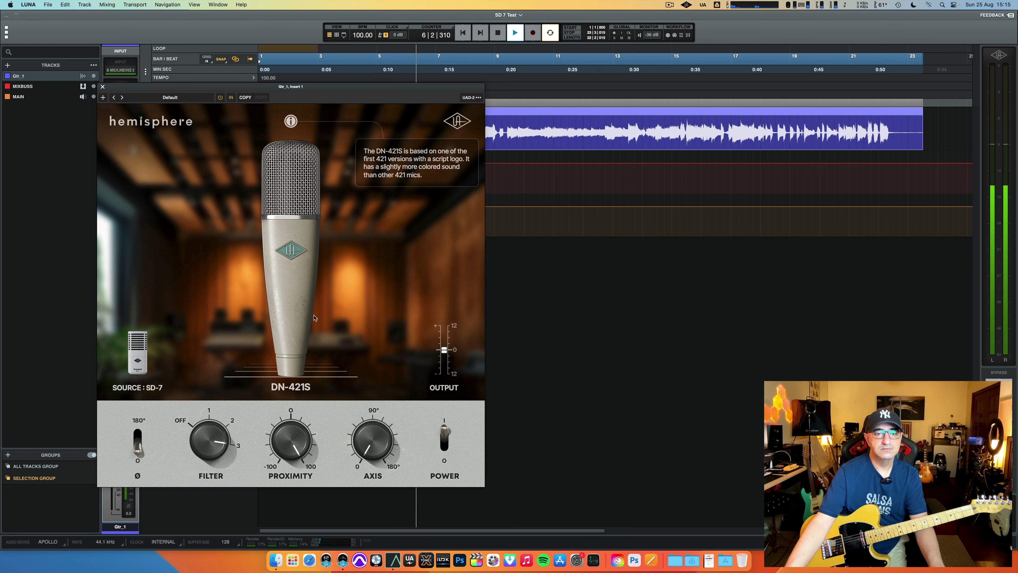
drag(299, 441, 304, 482)
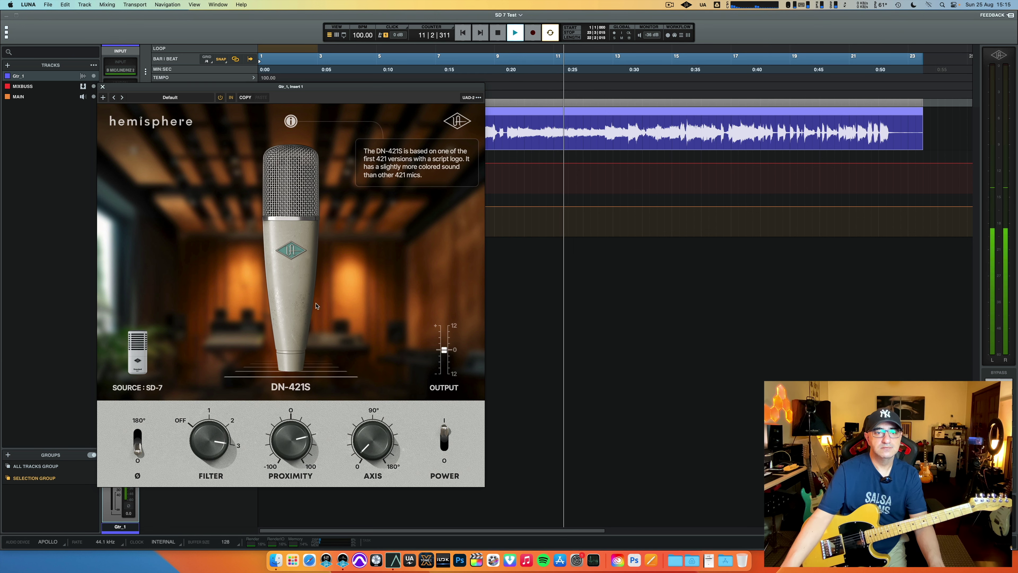
Step: Stop playback, reset proximity to 0, and choose DN-421B as the destination mic
key(space)
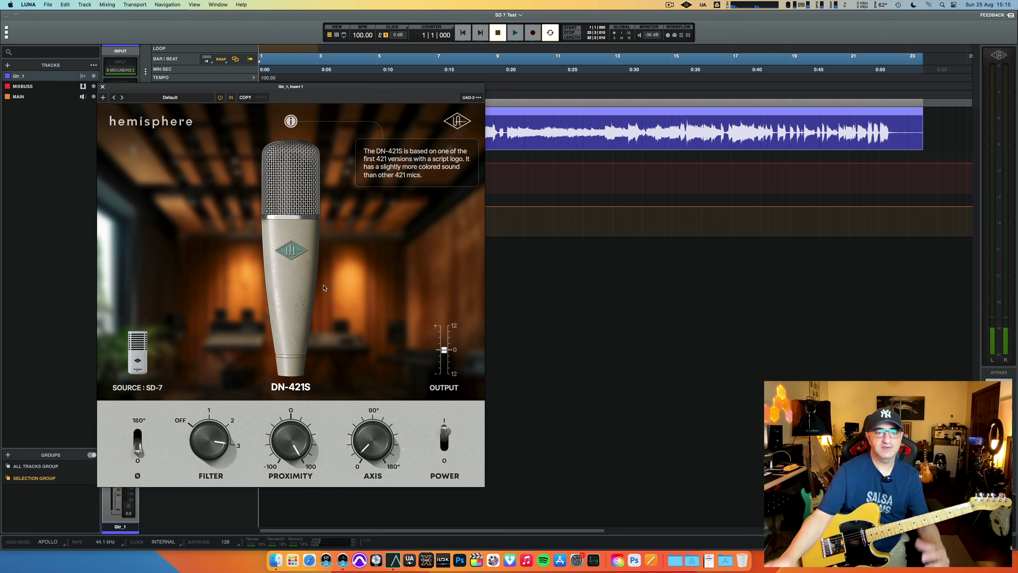
alt+click(301, 428)
mouse_move(220, 452)
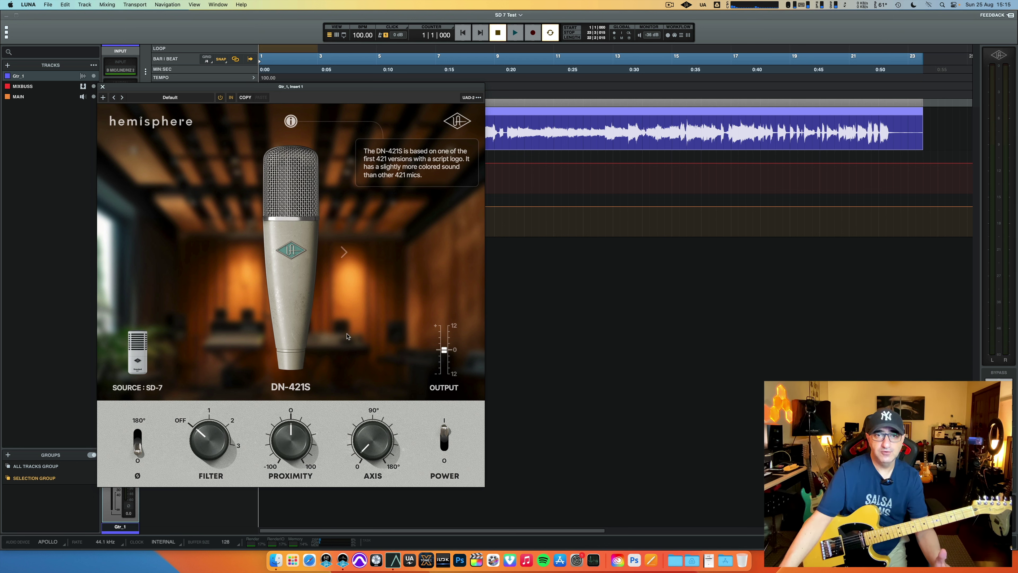
click(295, 269)
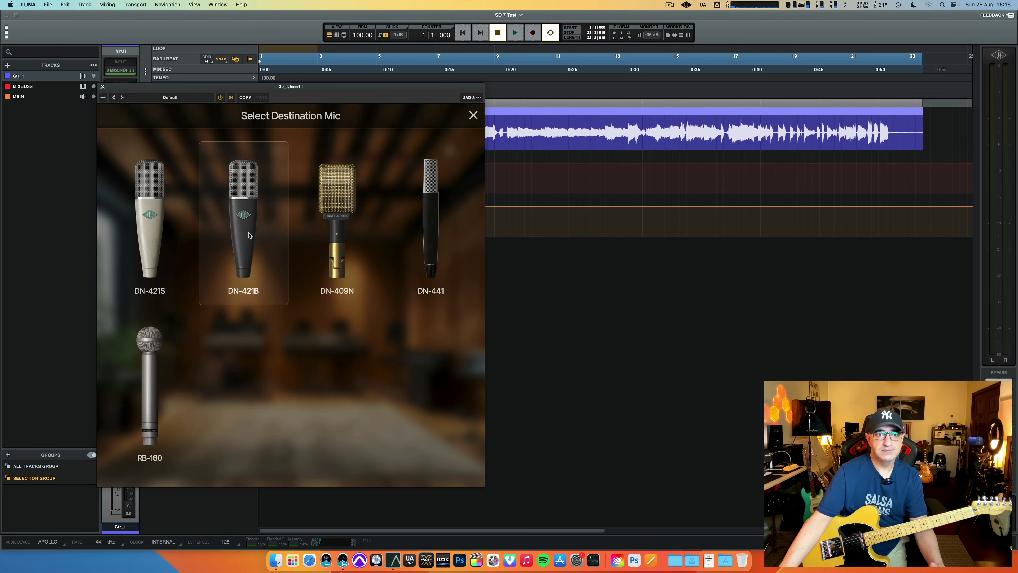
click(242, 220)
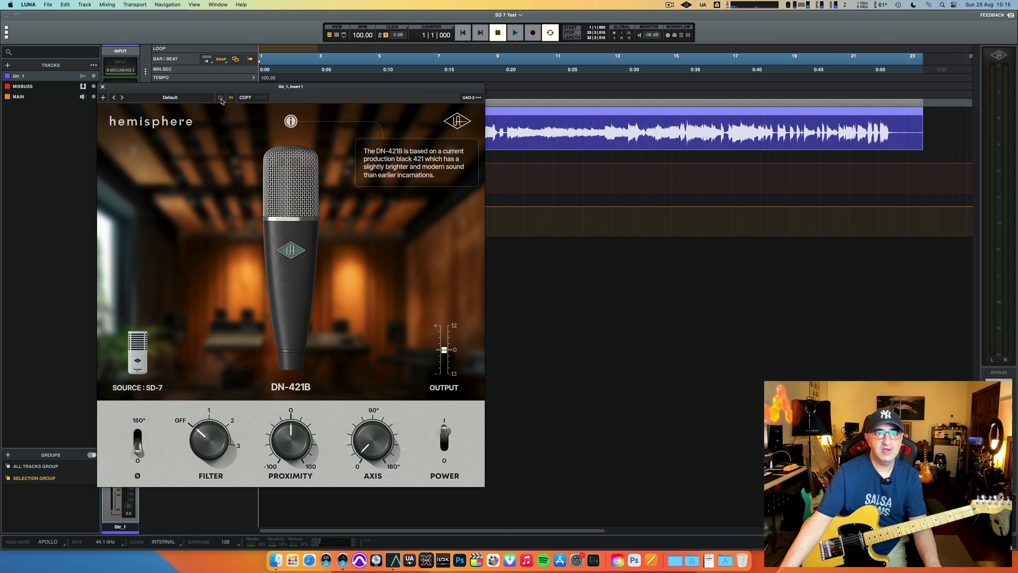
key(space)
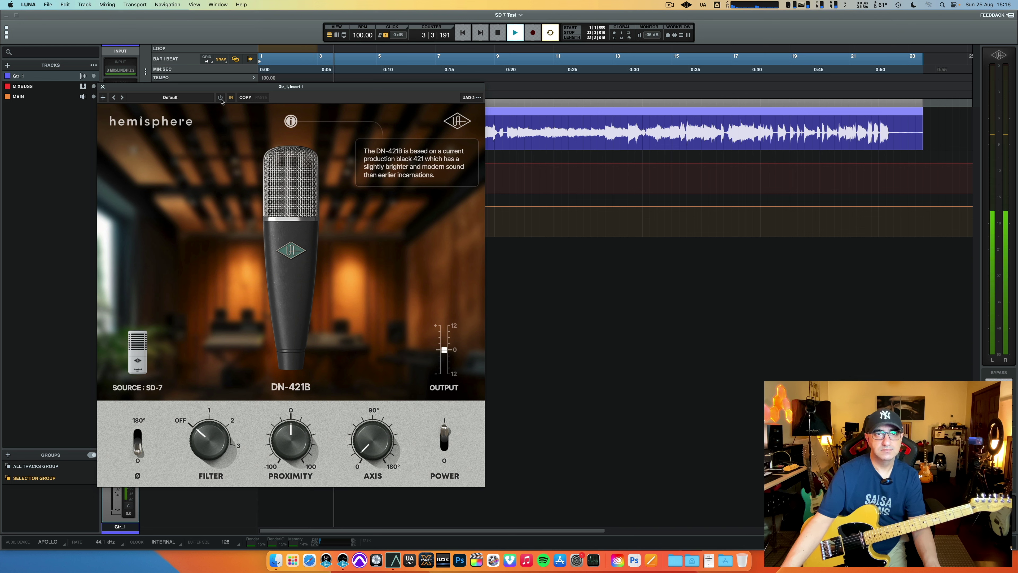
key(space)
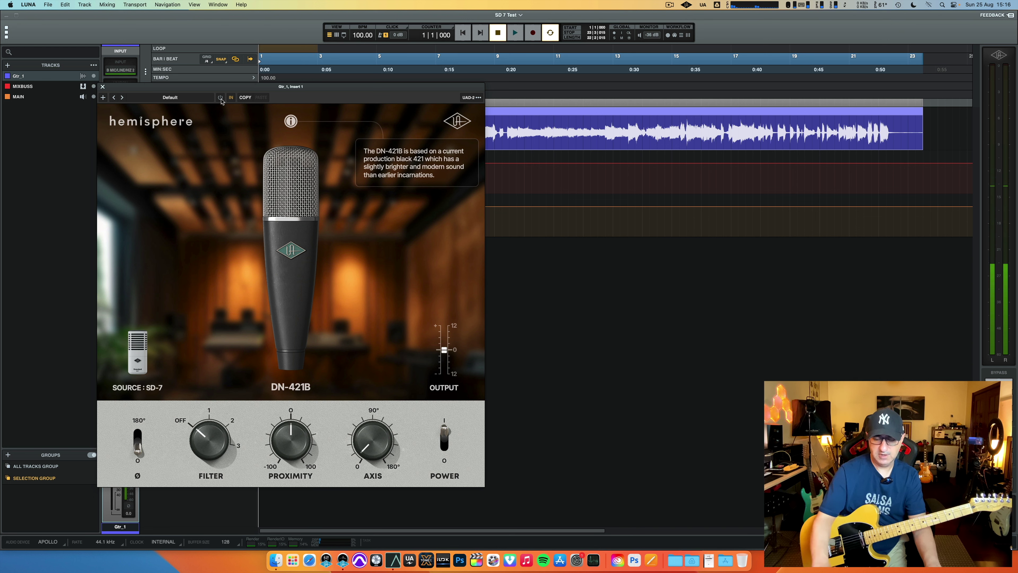
key(space)
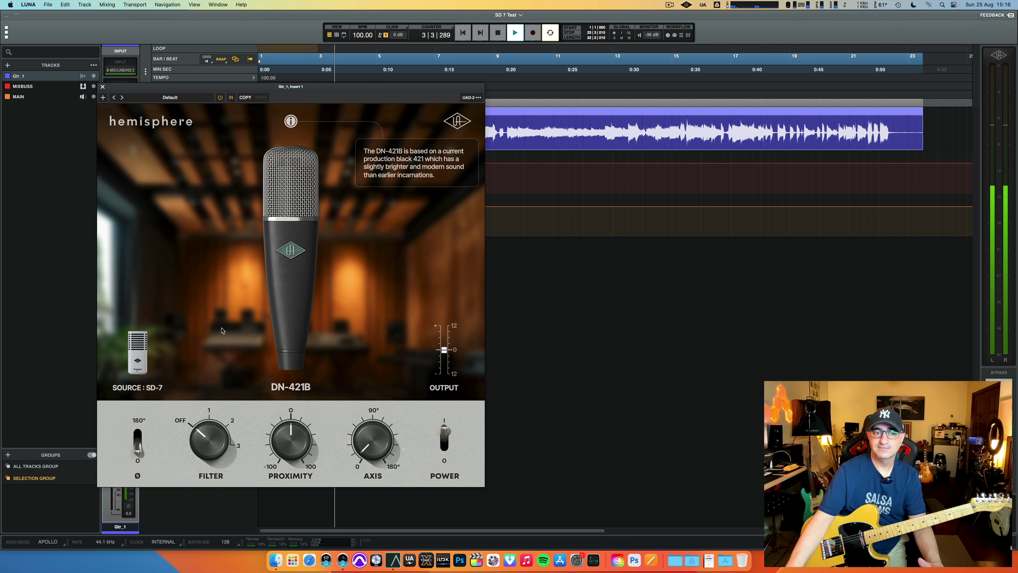
key(space)
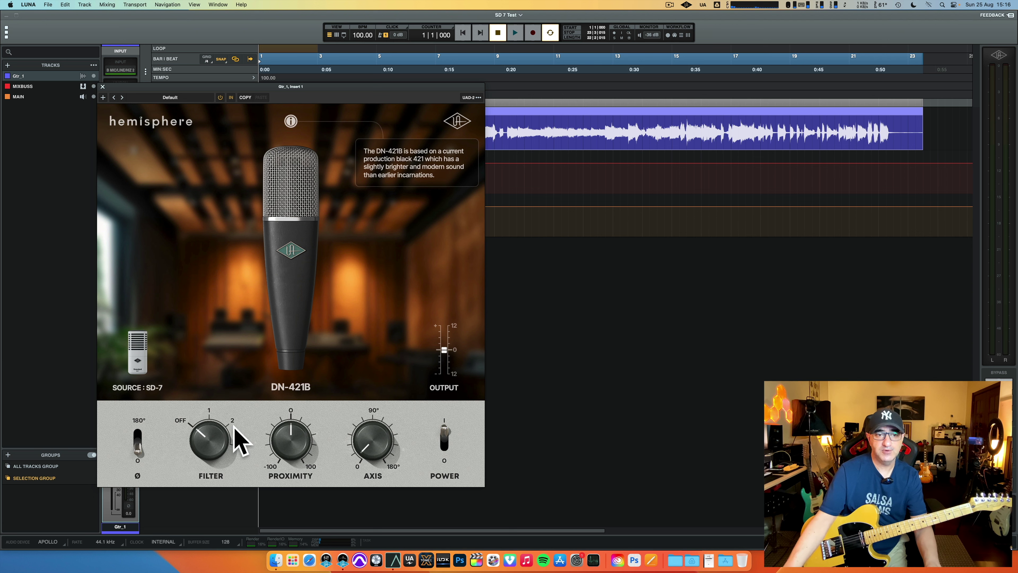
key(space)
drag(209, 440, 235, 396)
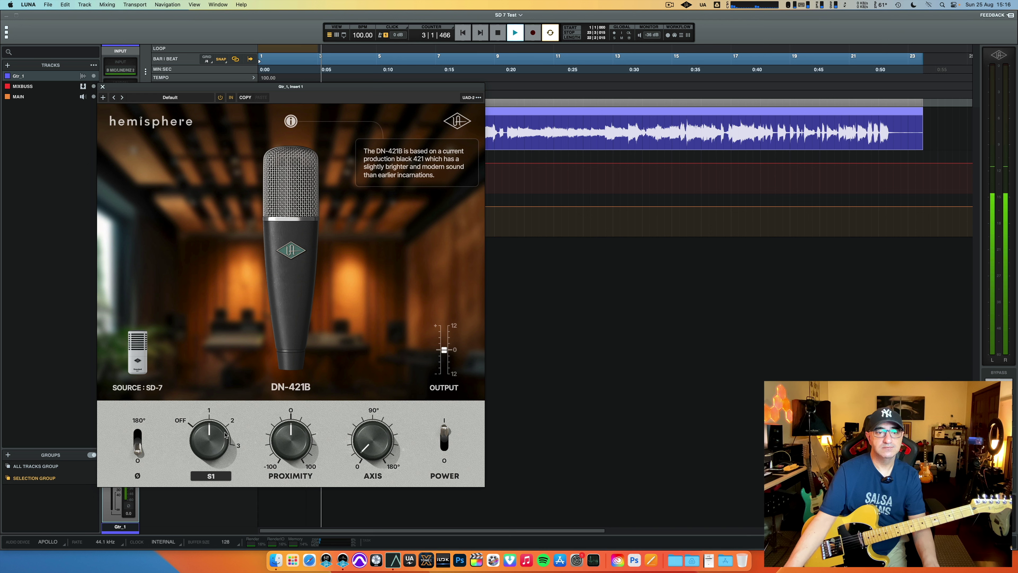
drag(229, 420, 223, 425)
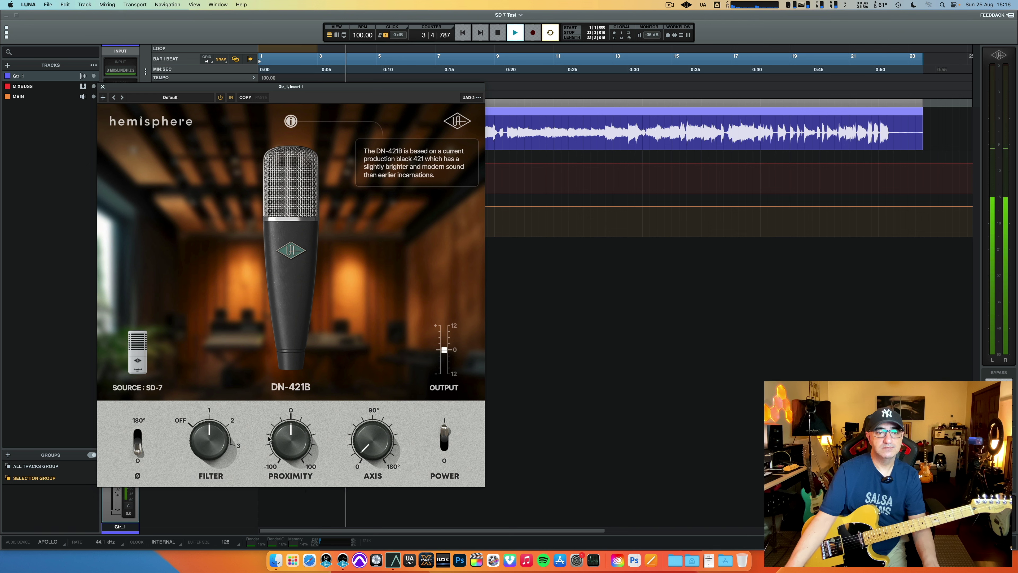
drag(329, 329, 329, 307)
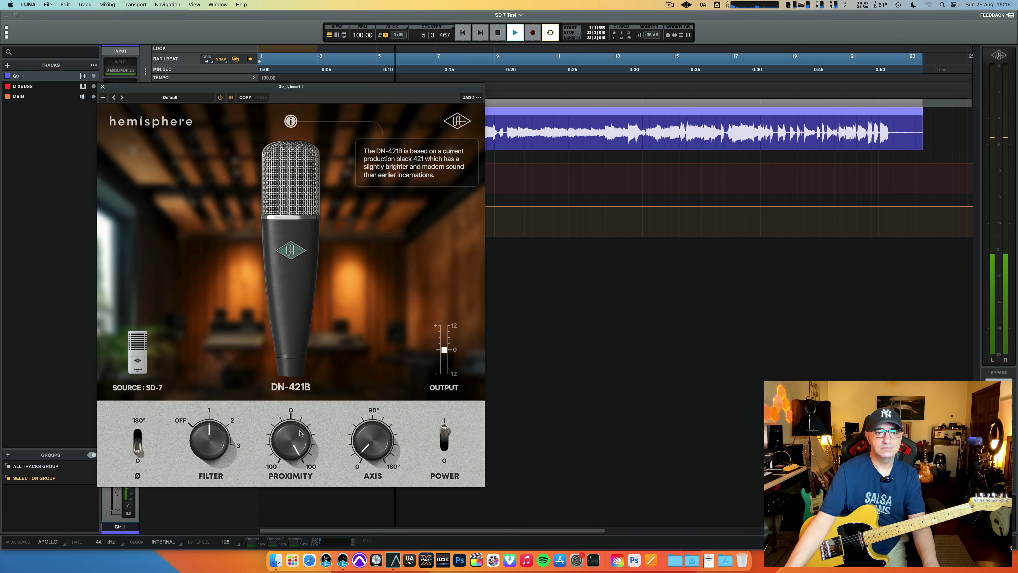
drag(299, 434, 300, 467)
drag(373, 441, 308, 448)
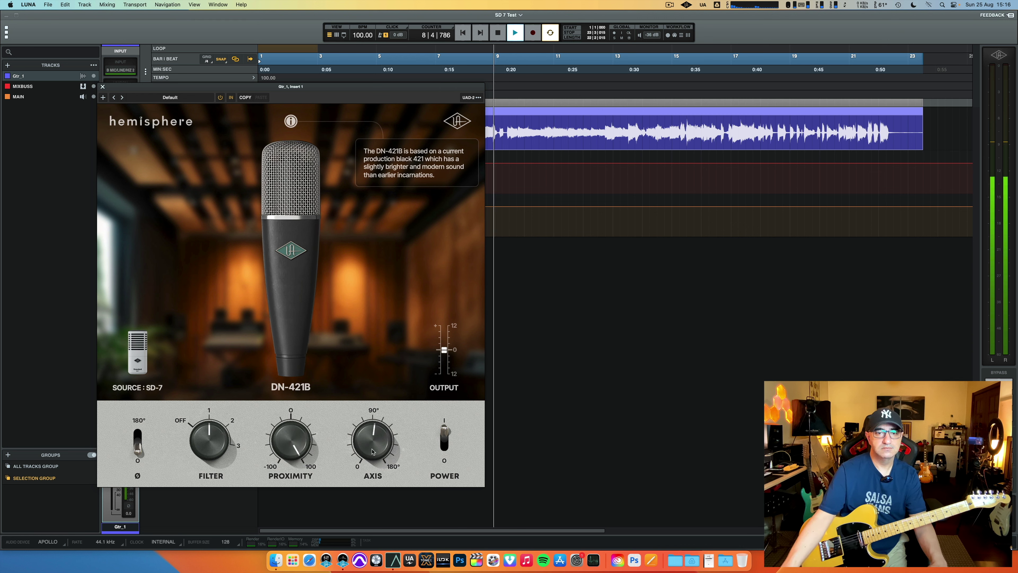
alt+click(308, 448)
drag(210, 439, 214, 447)
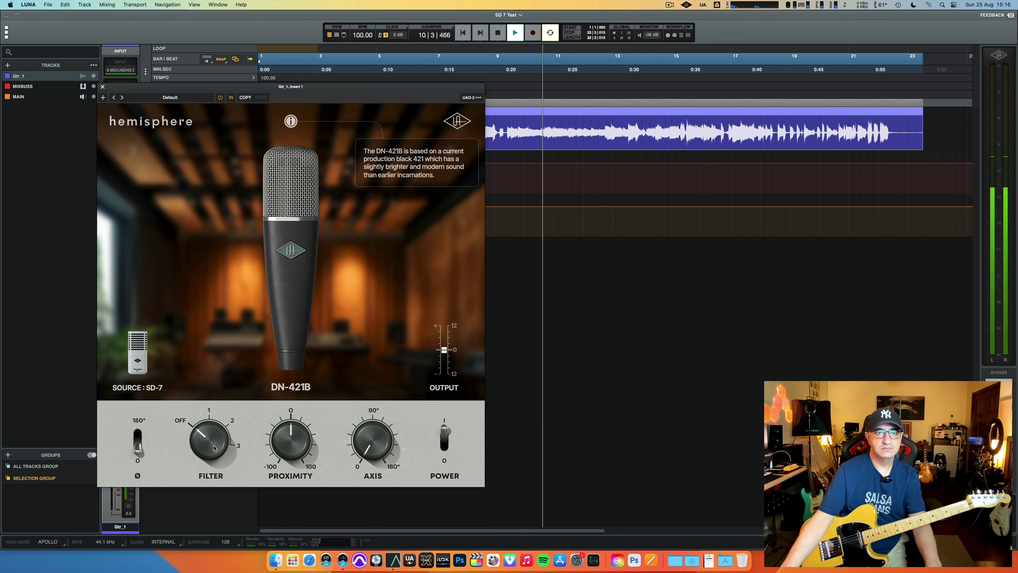
key(space)
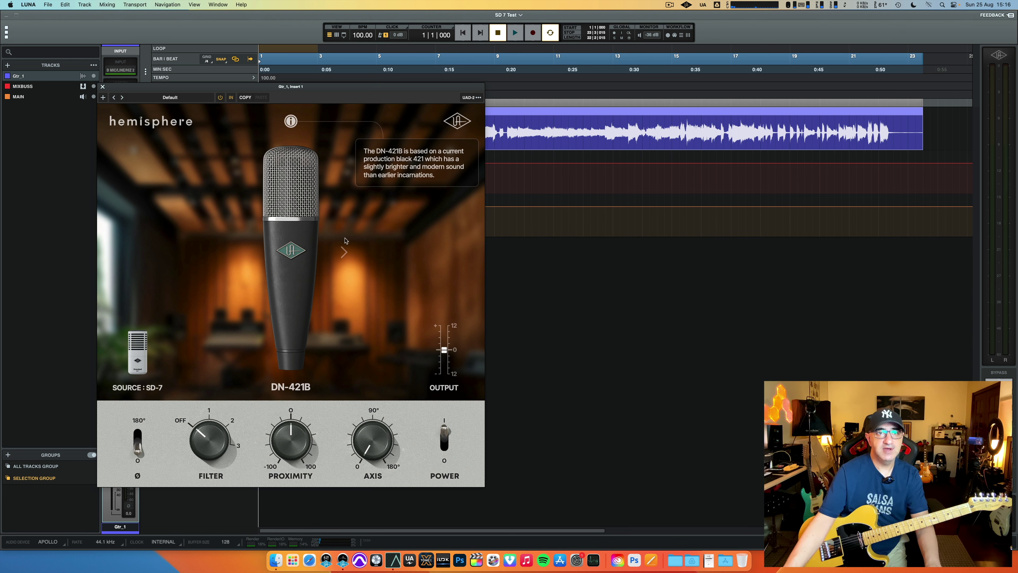
Step: Switch the destination mic to DN-409N and audition Gtr_1 through it from the top
click(345, 252)
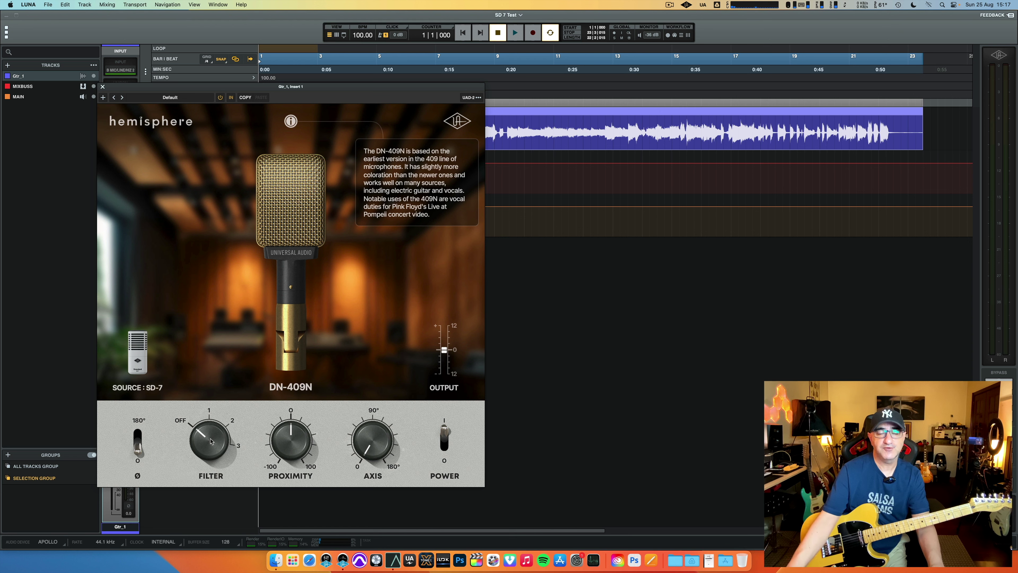
key(space)
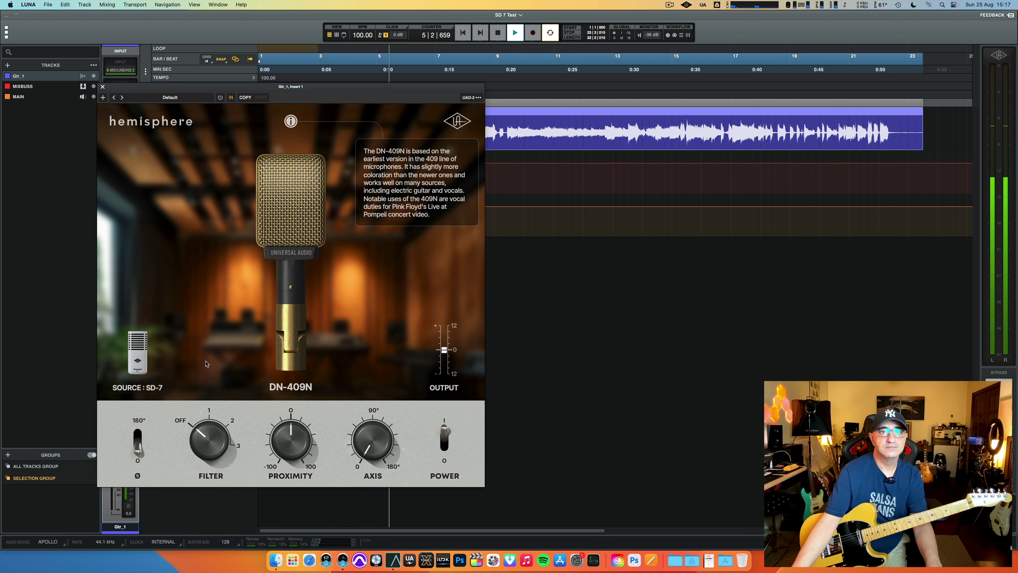
key(space)
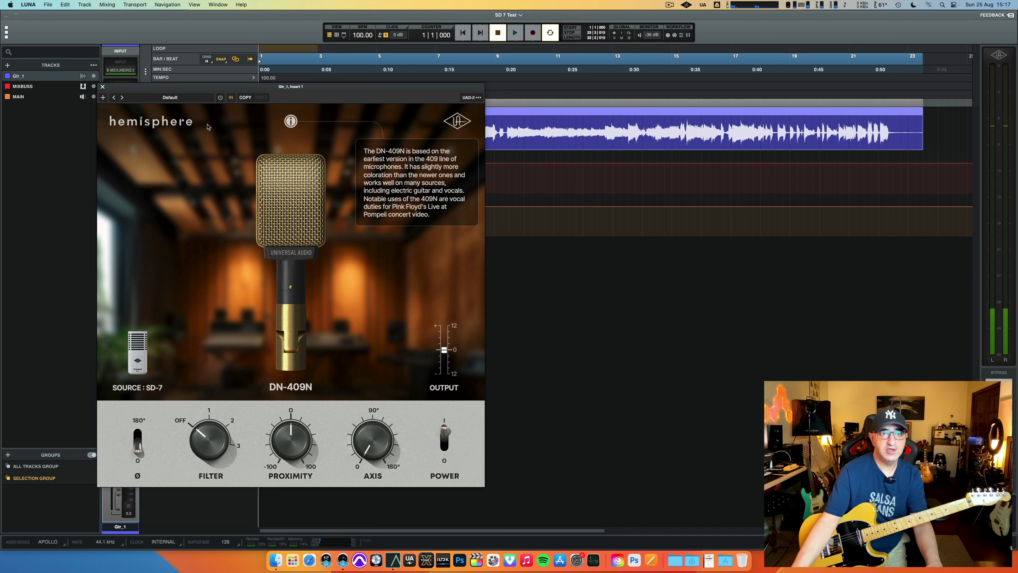
key(space)
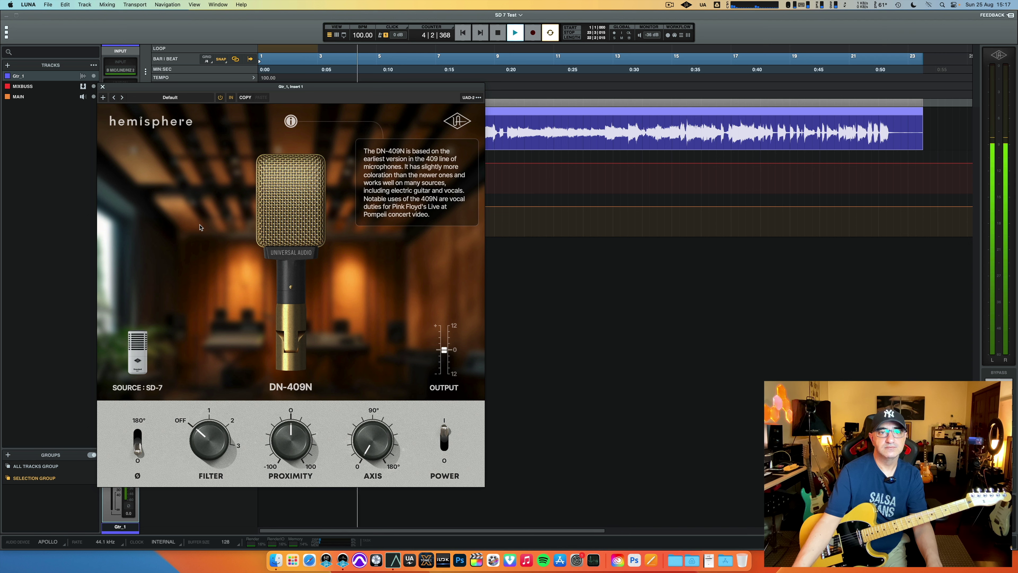
Step: Replay Gtr_1 with the filter at 1 (60 Hz), proximity toward -100, and adjusted axis
key(space)
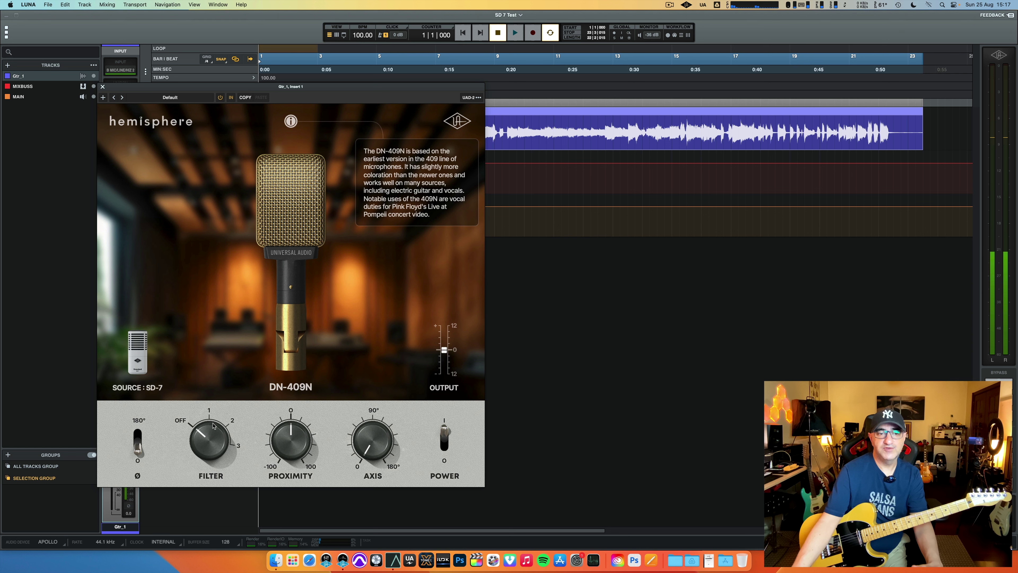
key(space)
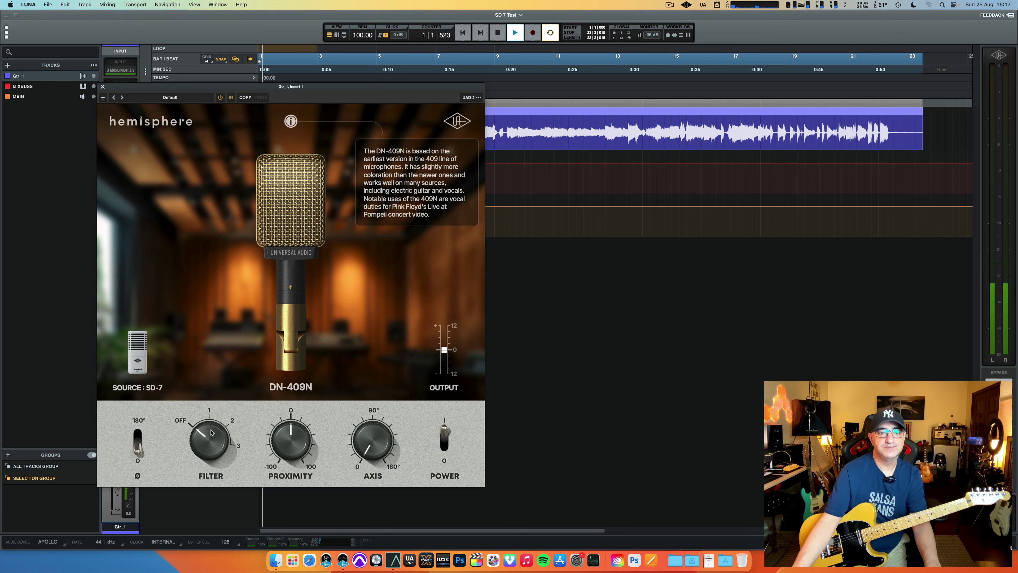
drag(213, 427, 228, 372)
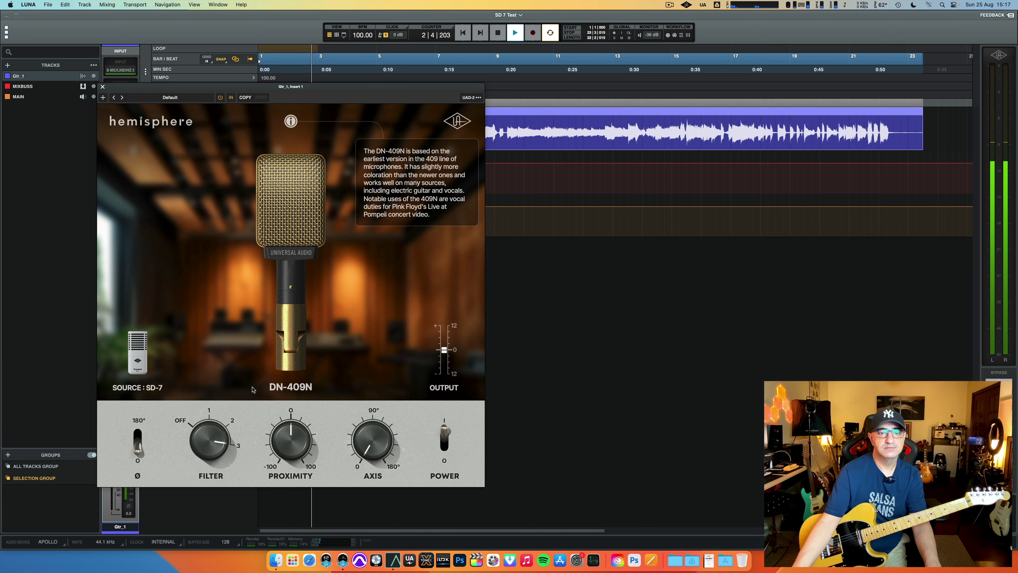
drag(291, 430, 292, 451)
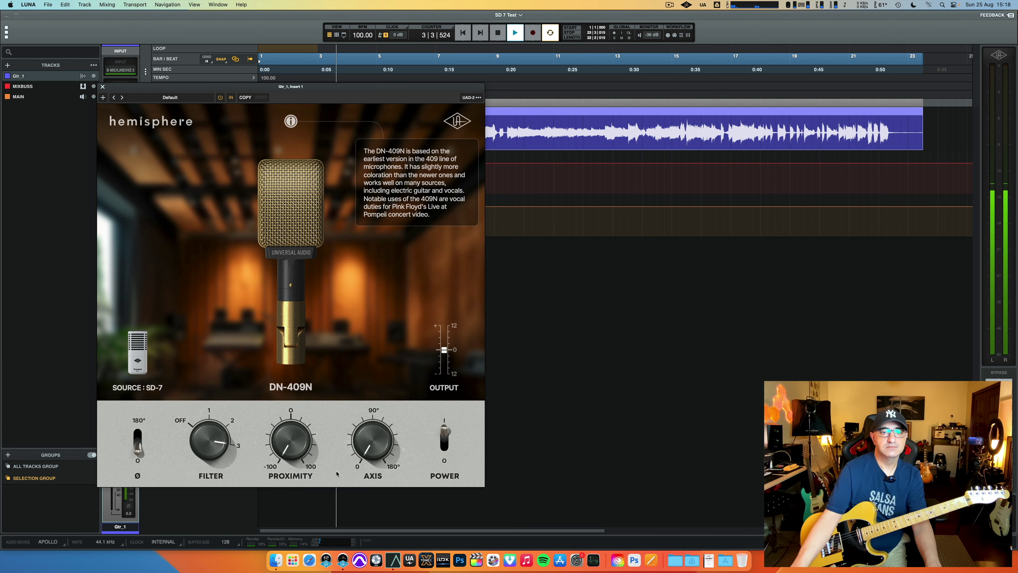
drag(371, 429, 369, 399)
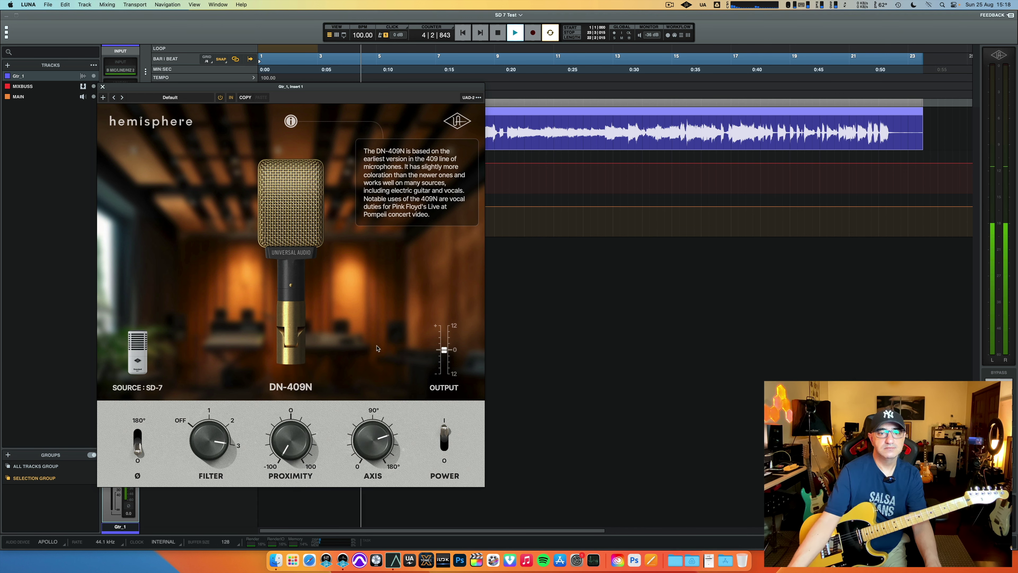
Step: On a fresh pass, raise proximity past 0, swing axis near 0°, and filter near off
key(space)
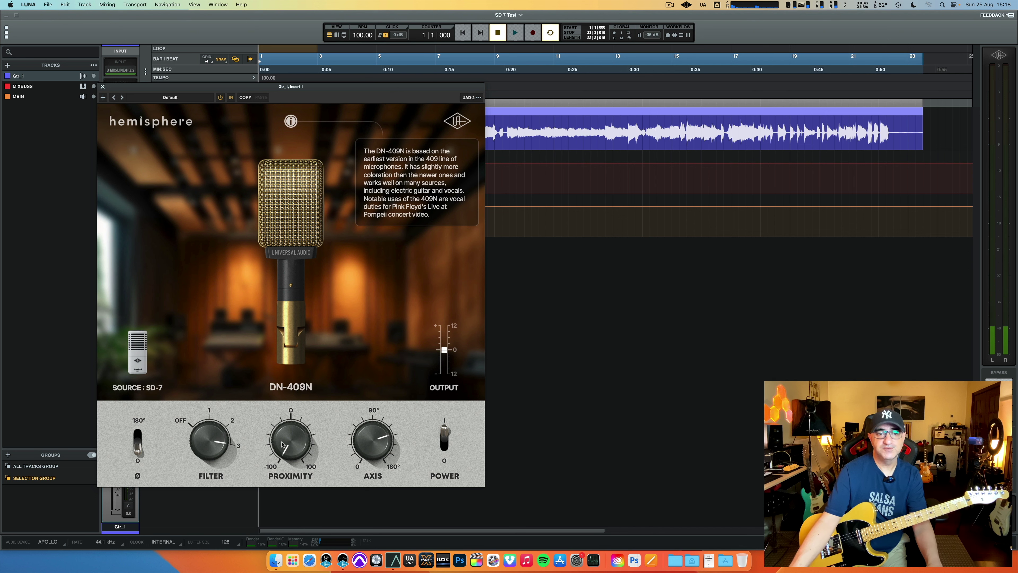
key(space)
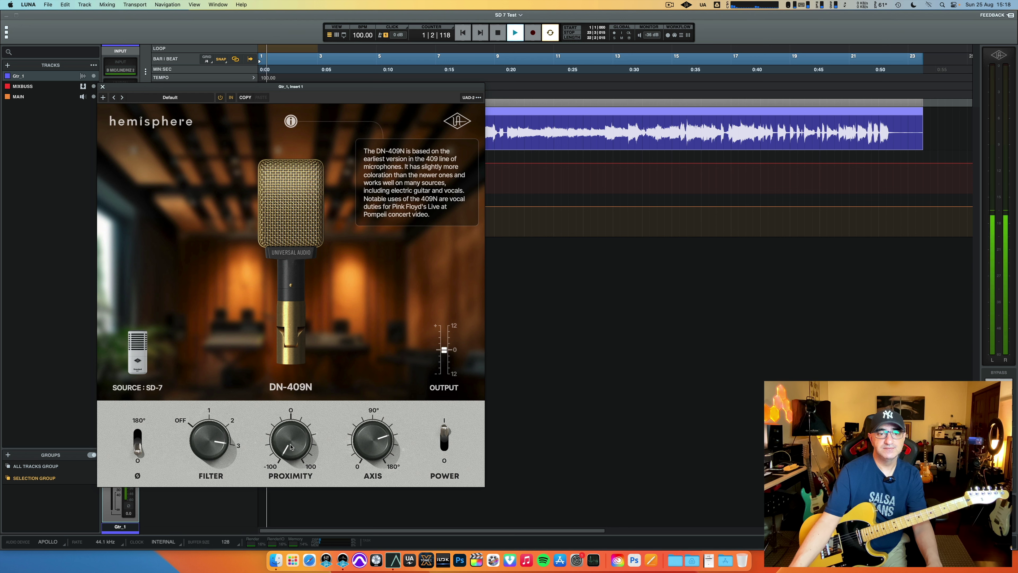
drag(297, 448, 345, 368)
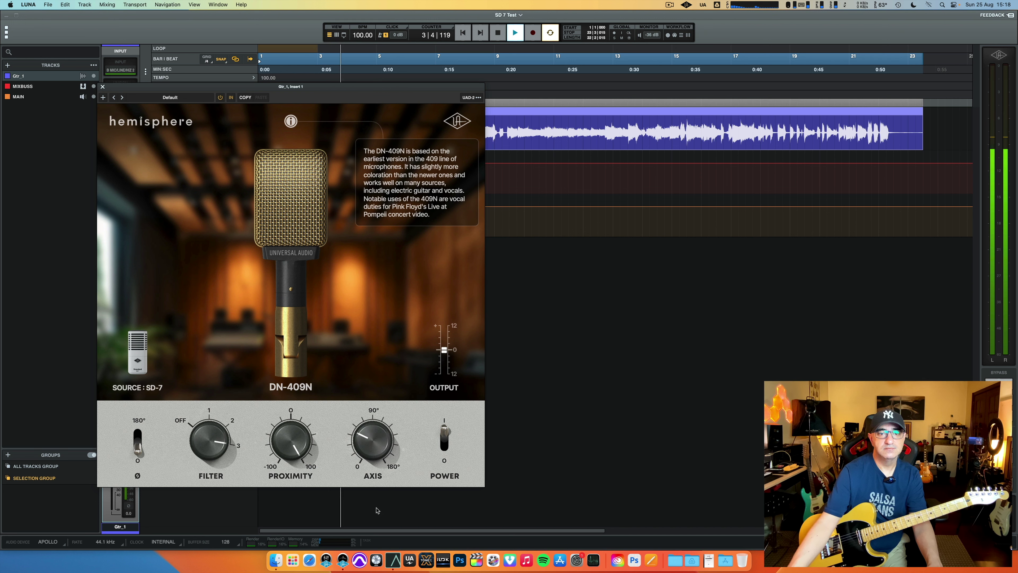
drag(371, 443, 384, 566)
drag(209, 440, 210, 460)
Step: Reset proximity to 0 and audition the DN-409N again before stopping
key(space)
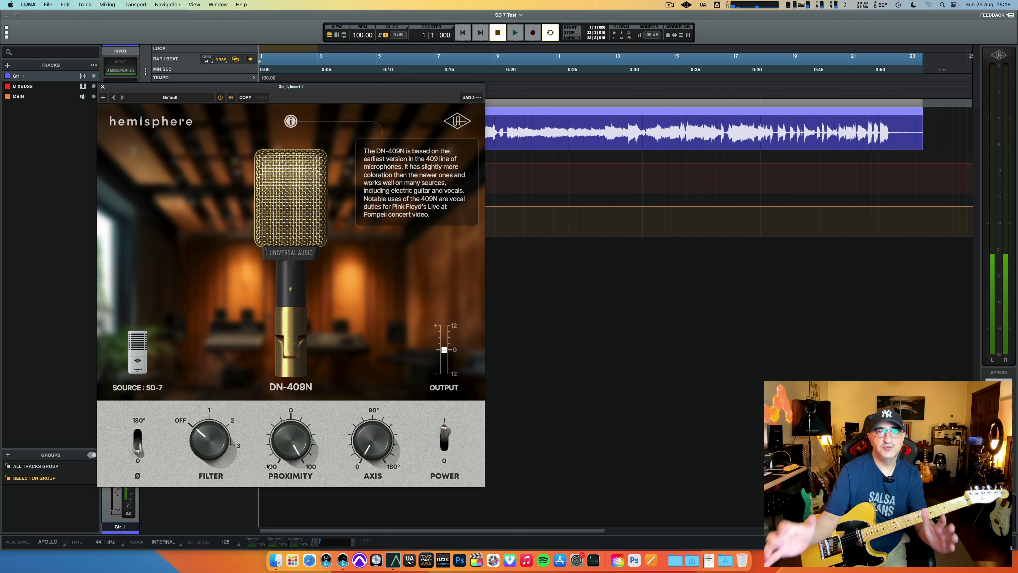
key(space)
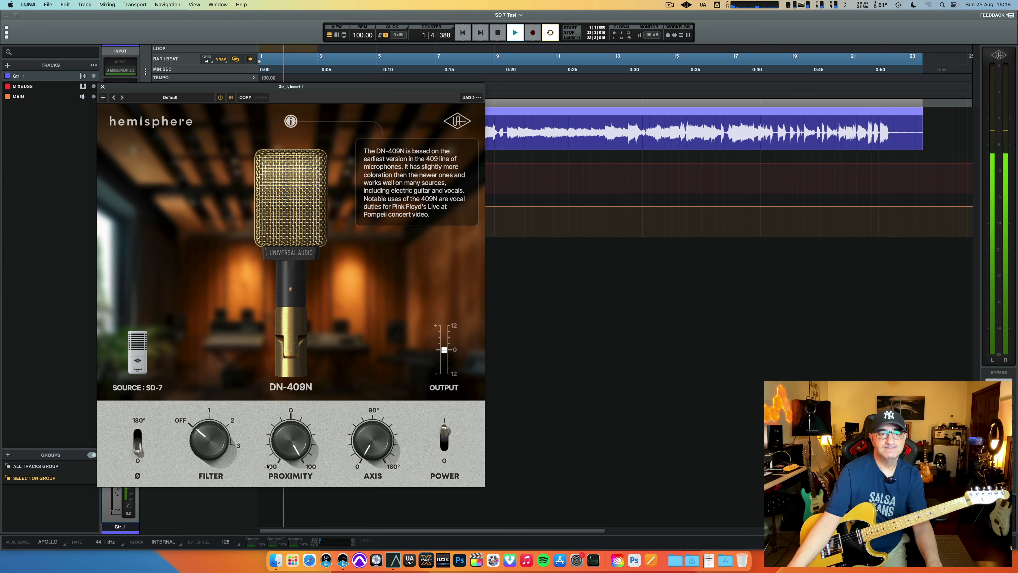
key(space)
alt+click(273, 449)
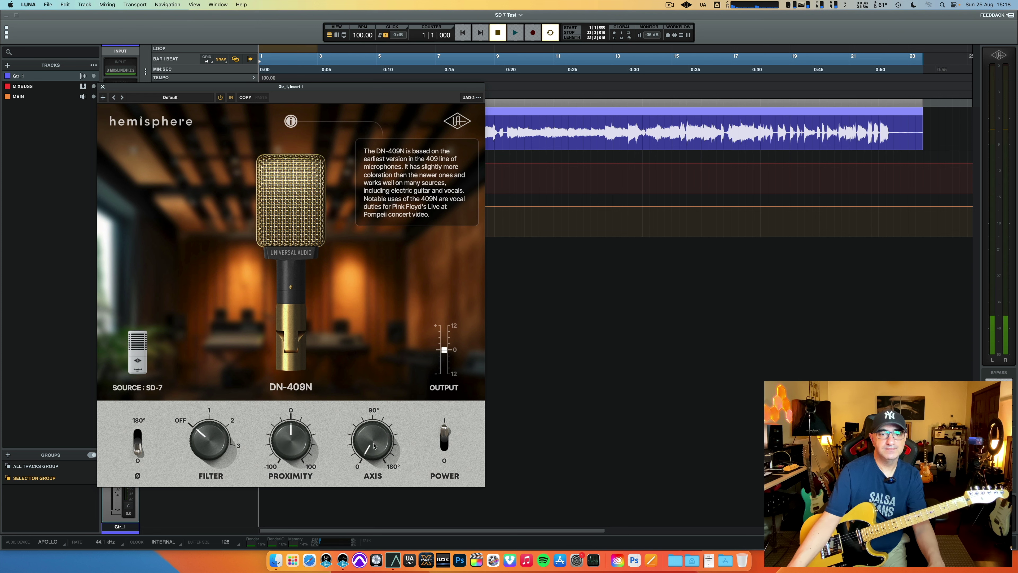
key(space)
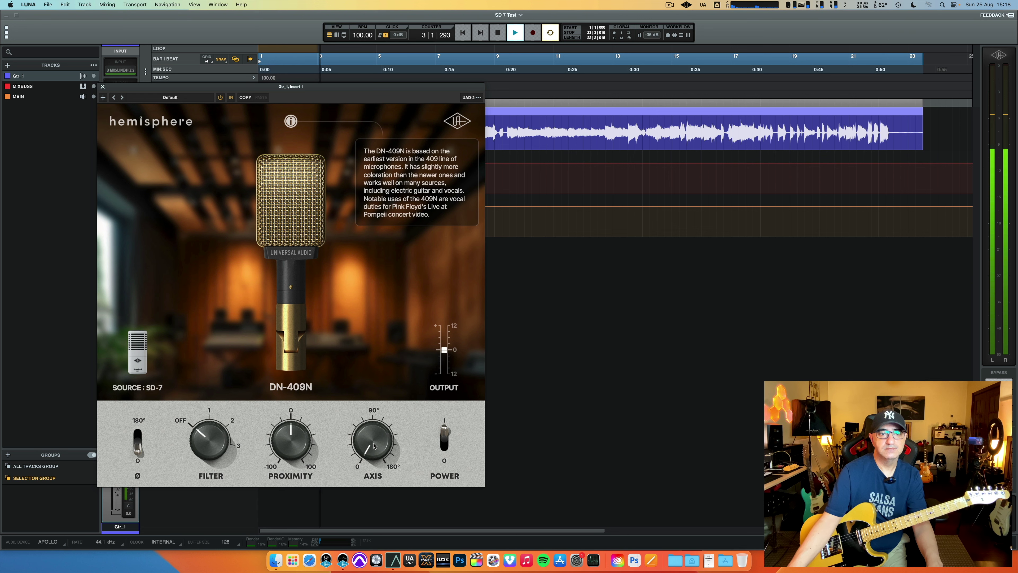
key(space)
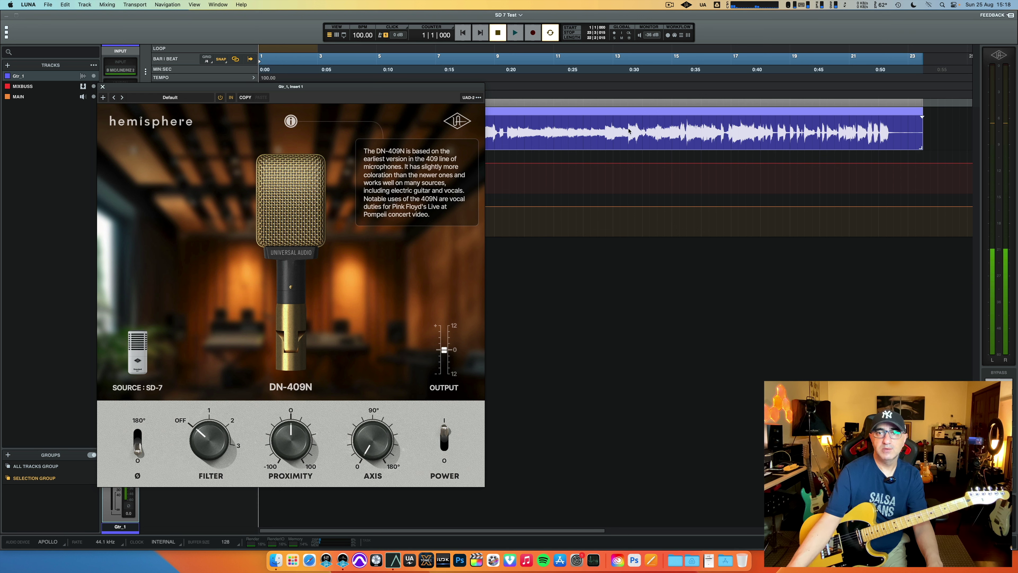
Step: Play the Gtr_1 clip from bar 13 and stop back at bar 13
click(628, 127)
key(space)
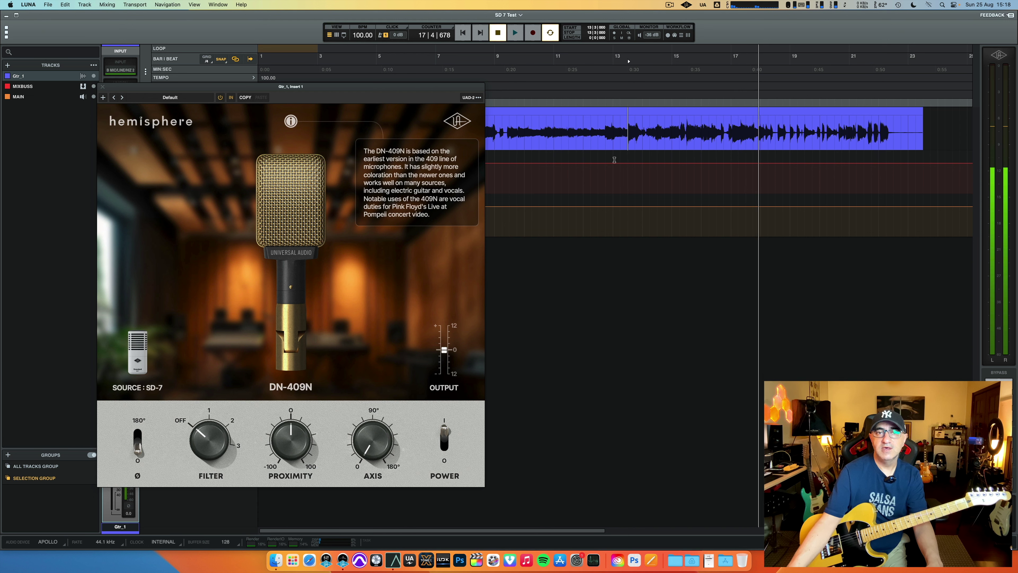
key(space)
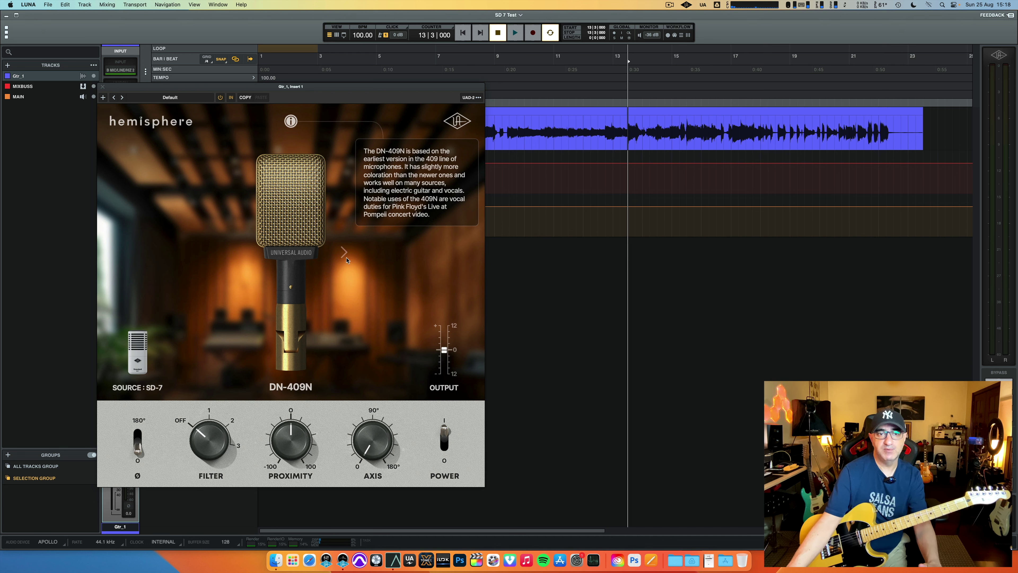
Step: Switch the mic model to DN-441 and audition it twice from bar 1
click(343, 253)
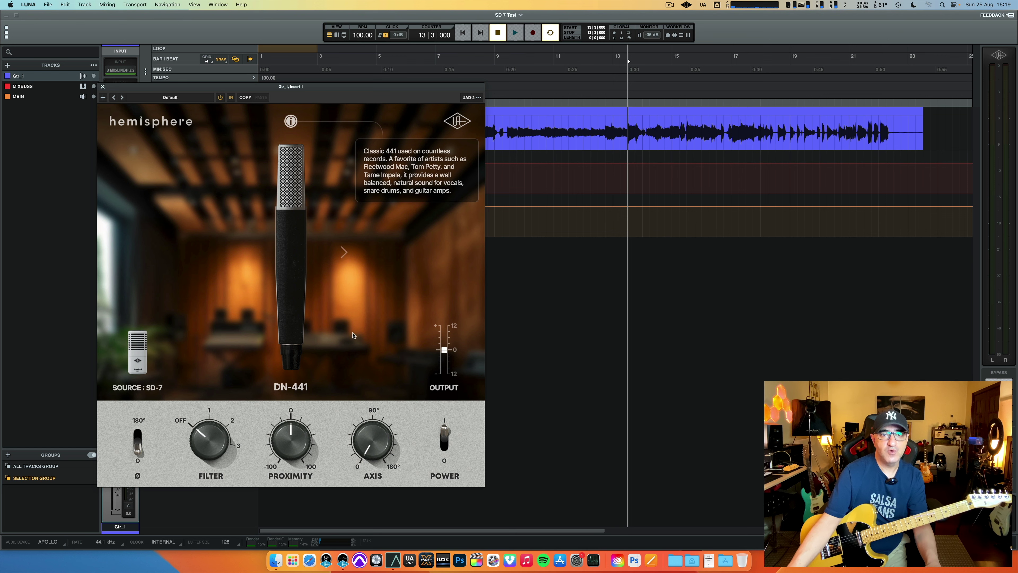
key(Return)
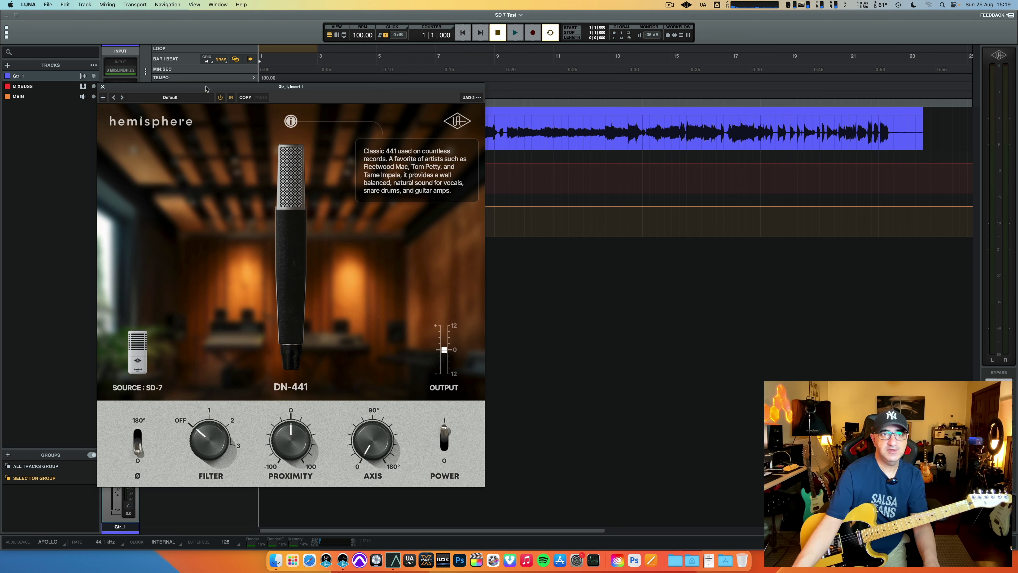
key(space)
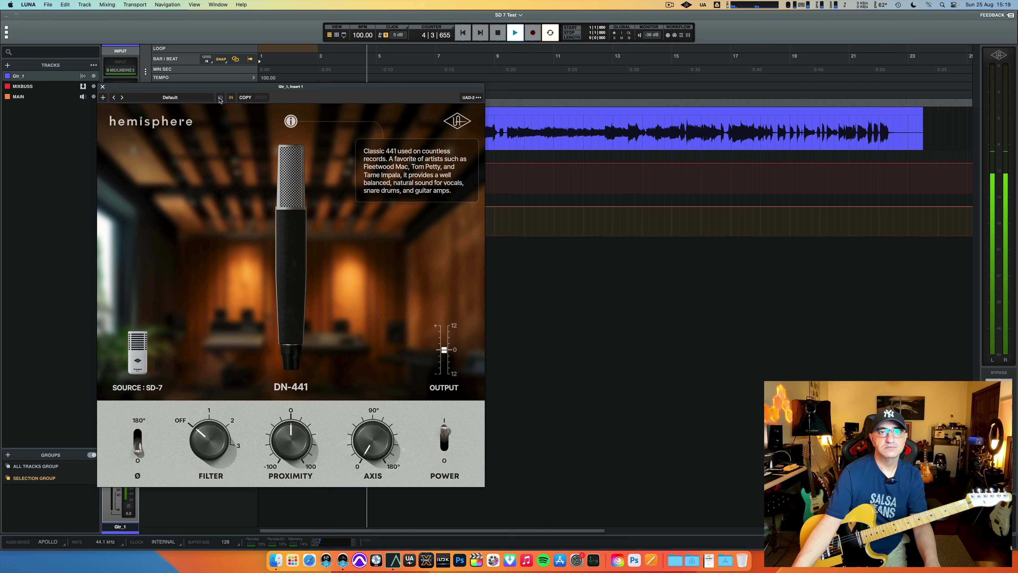
key(space)
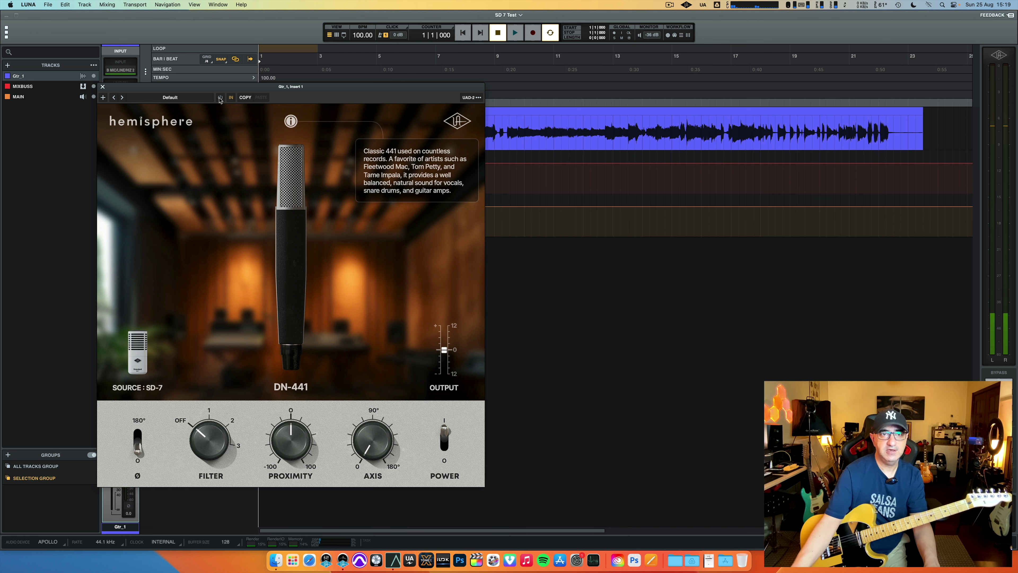
key(space)
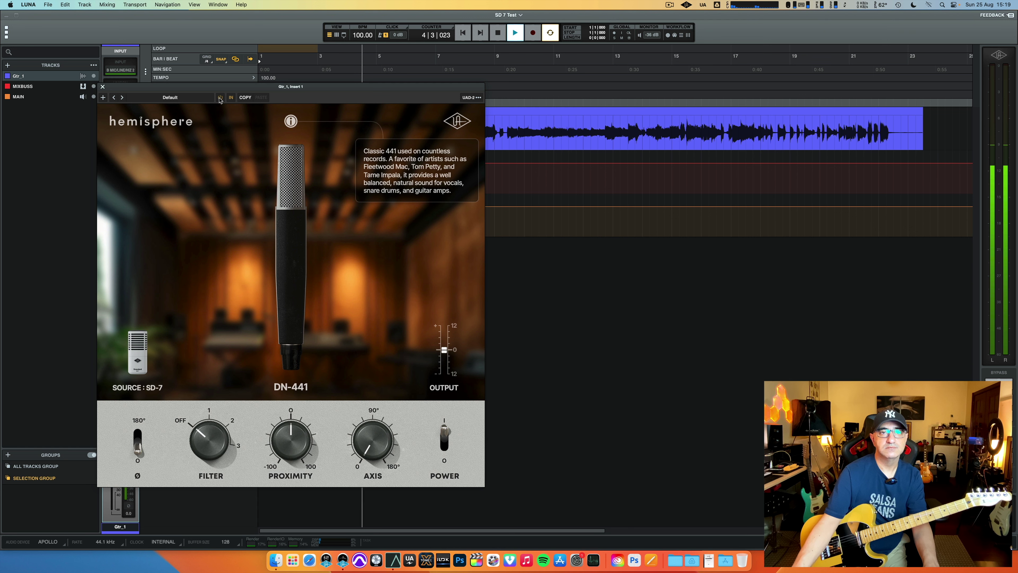
key(space)
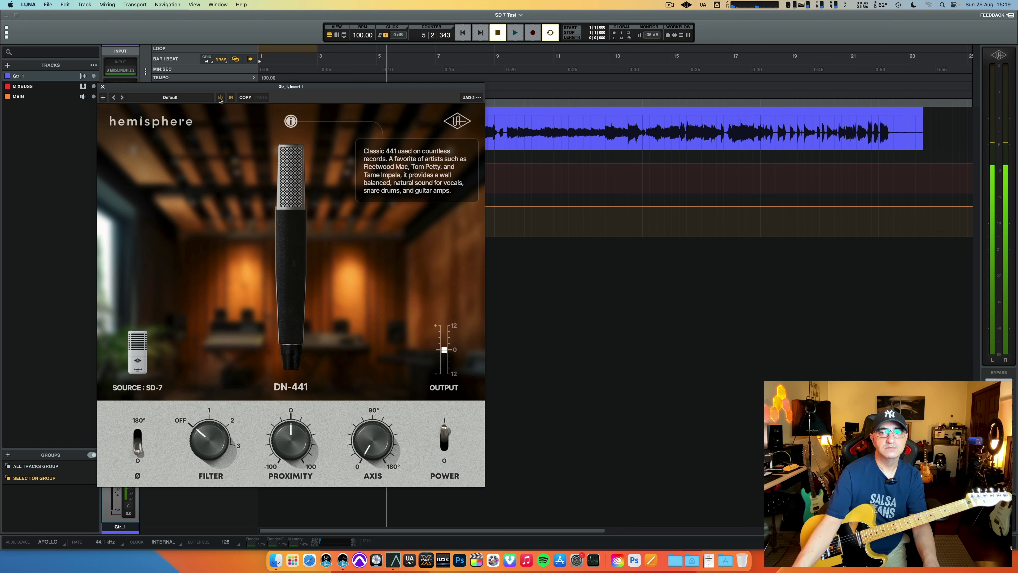
Step: Audition the DN-441 repeatedly from bar 17 with the plugin window in front
click(729, 127)
key(space)
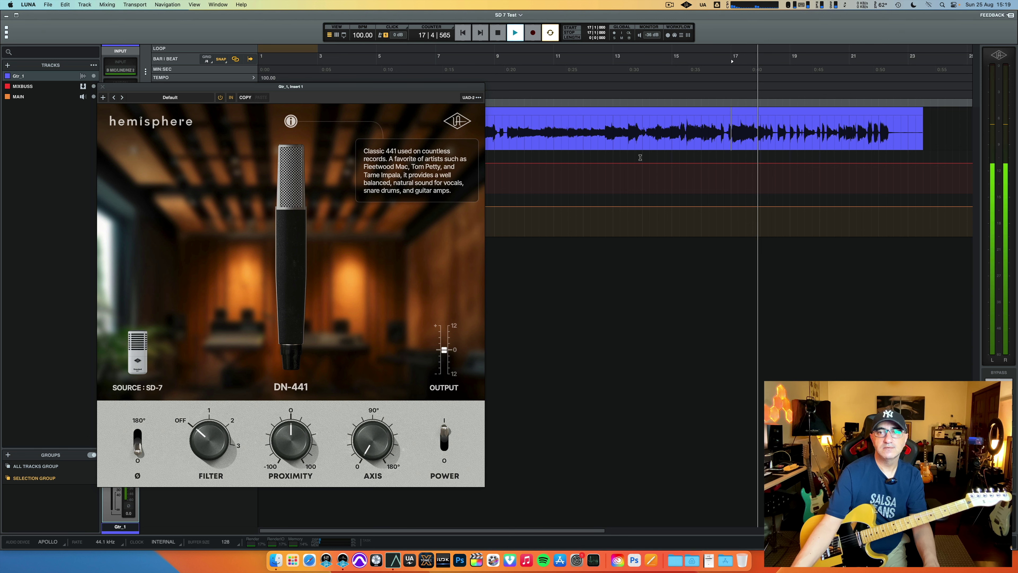
key(space)
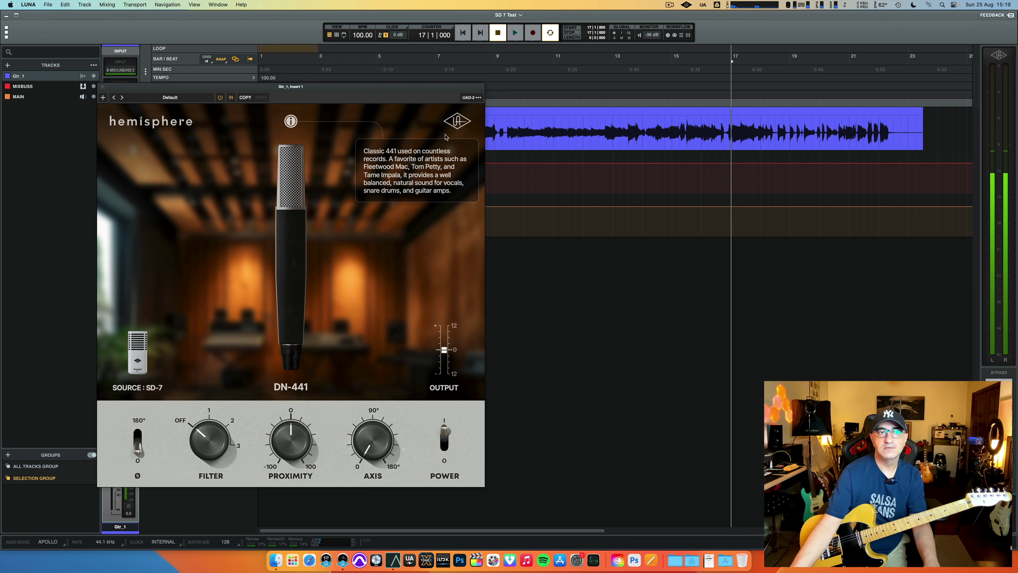
click(220, 97)
key(space)
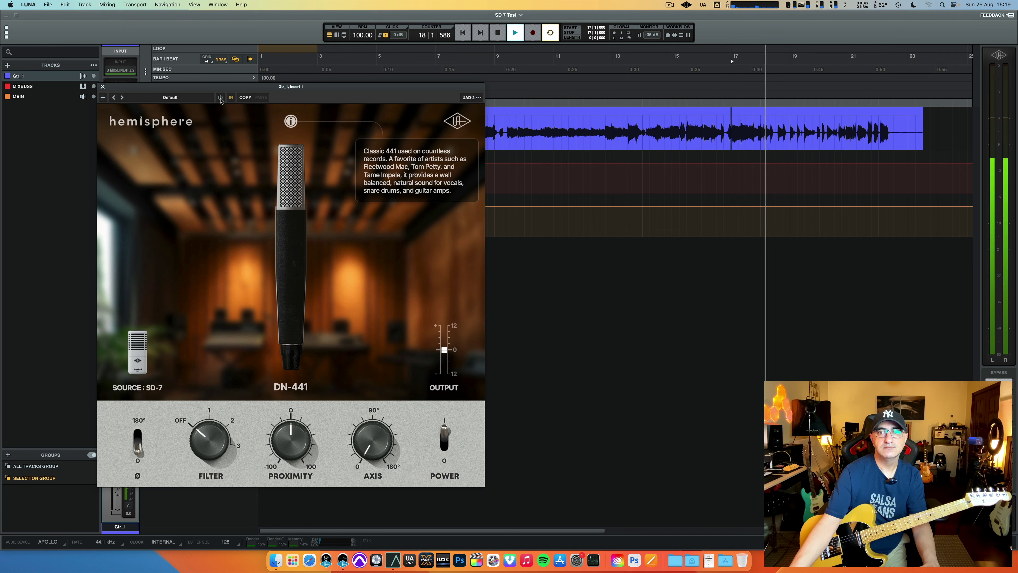
key(space)
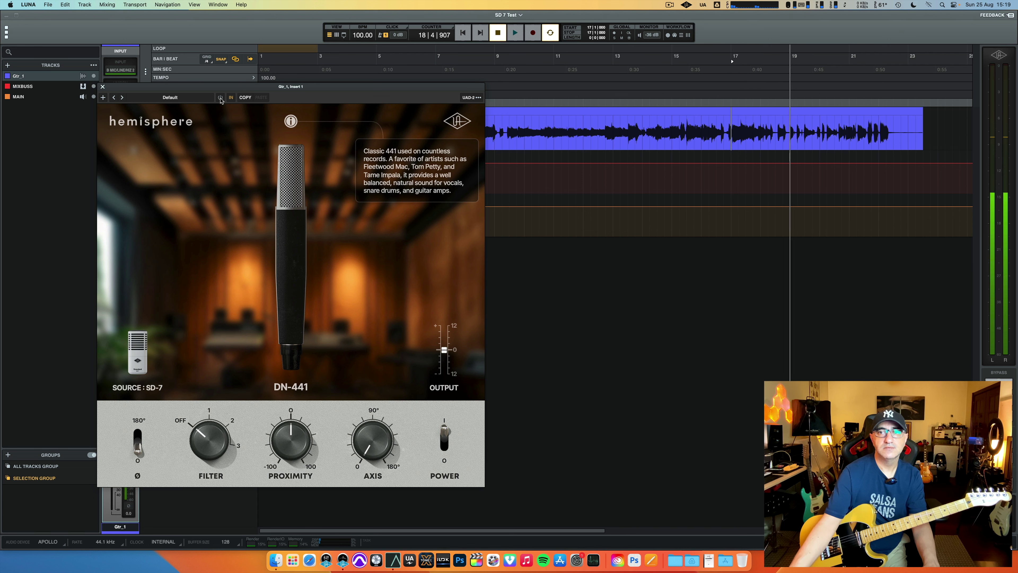
key(space)
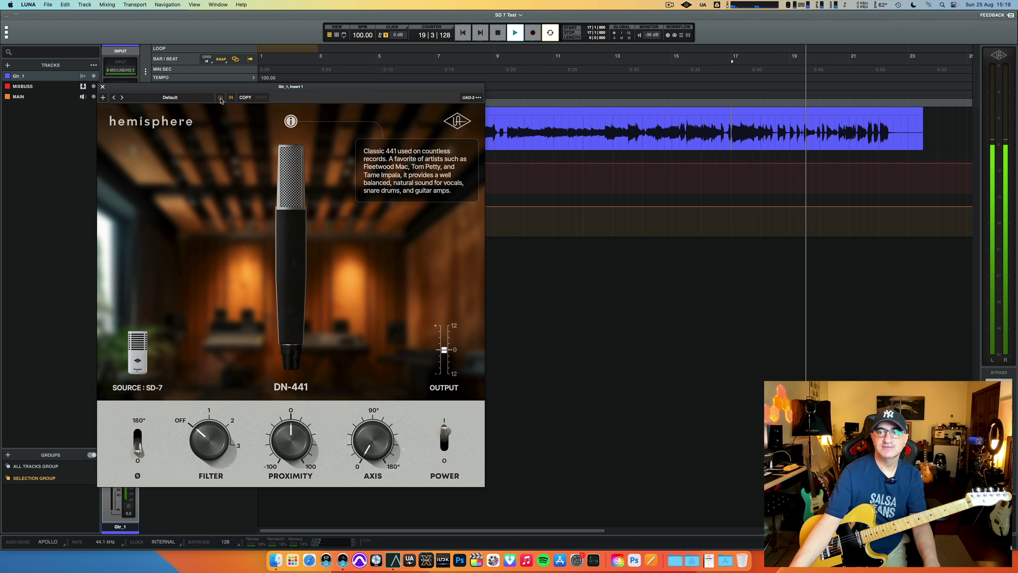
key(space)
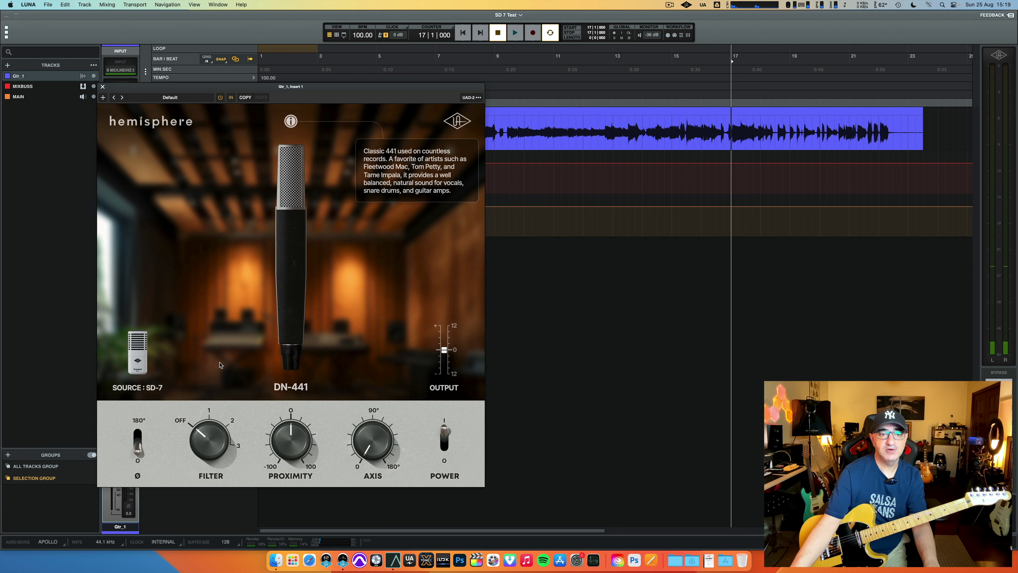
Step: Set the DN-441 filter to Brilliance setting 1 around a short pass from bar 17
key(space)
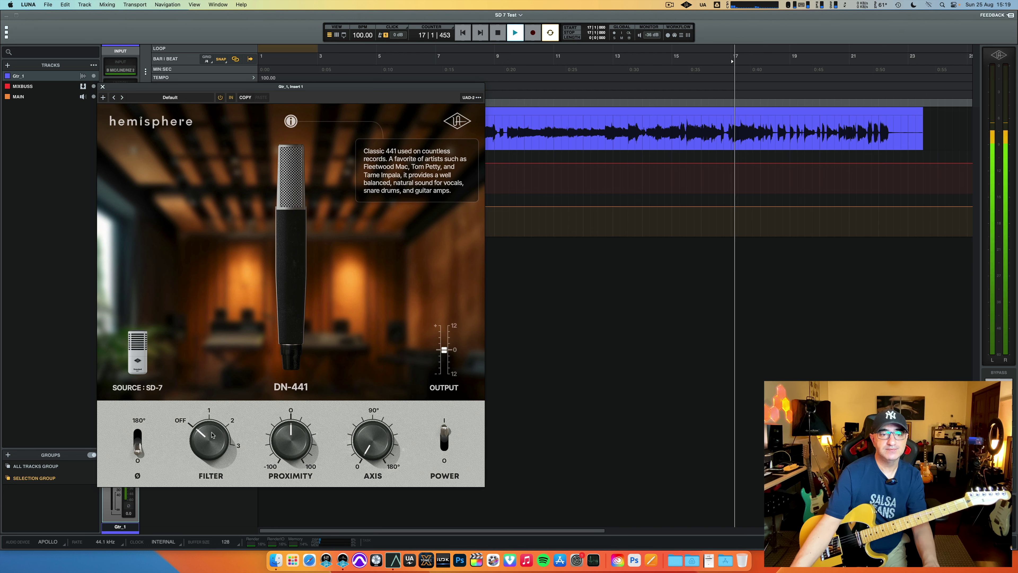
mouse_move(212, 434)
mouse_down()
mouse_move(216, 411)
mouse_move(213, 422)
mouse_up()
key(space)
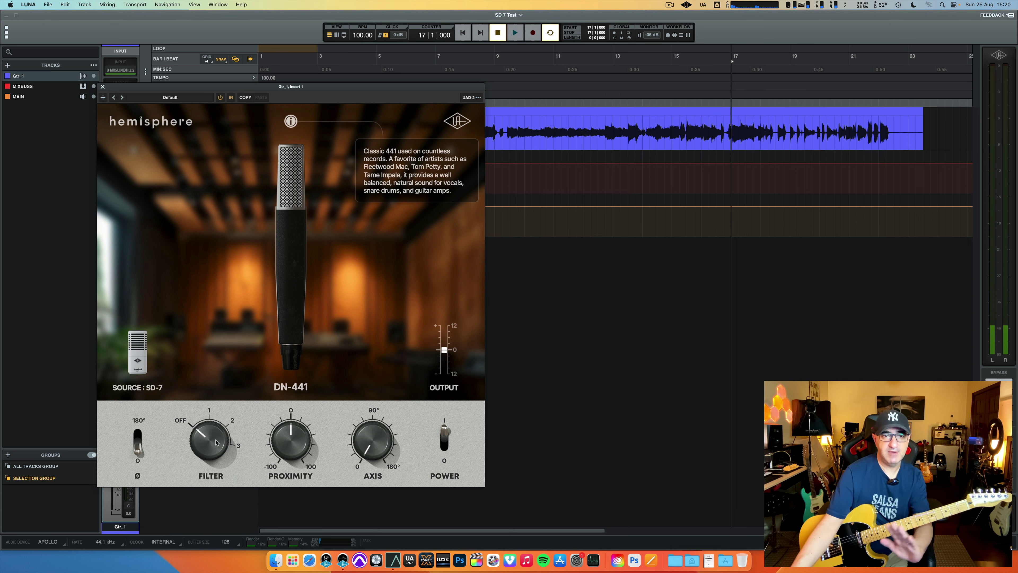
drag(215, 442, 215, 430)
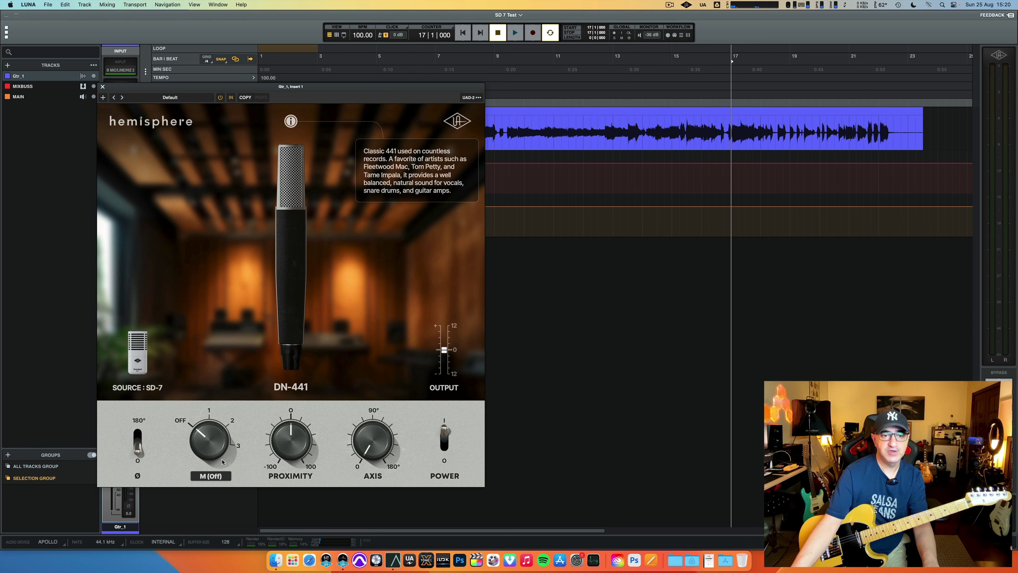
Step: During playback try filter 3, proximity -100 then +60, axis toward 180°, then filter back to 1
key(space)
drag(213, 439, 232, 398)
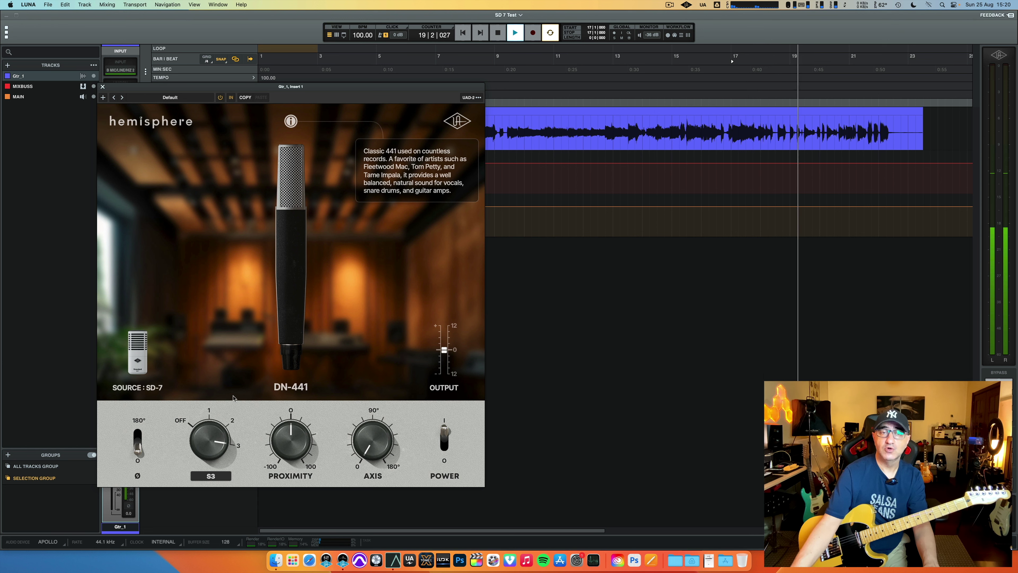
drag(291, 440, 298, 482)
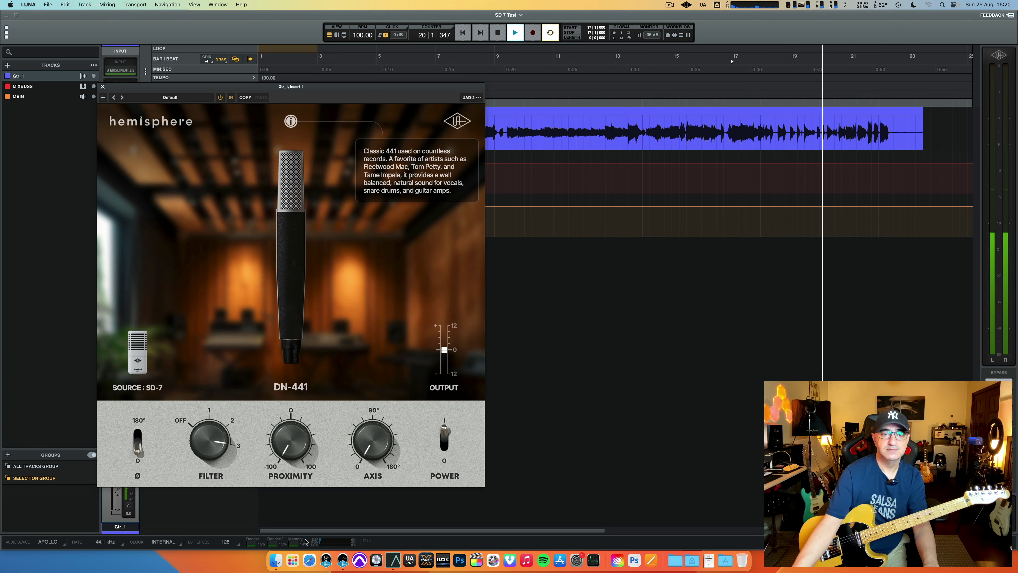
mouse_move(372, 441)
mouse_down()
mouse_move(404, 335)
mouse_move(384, 425)
mouse_up()
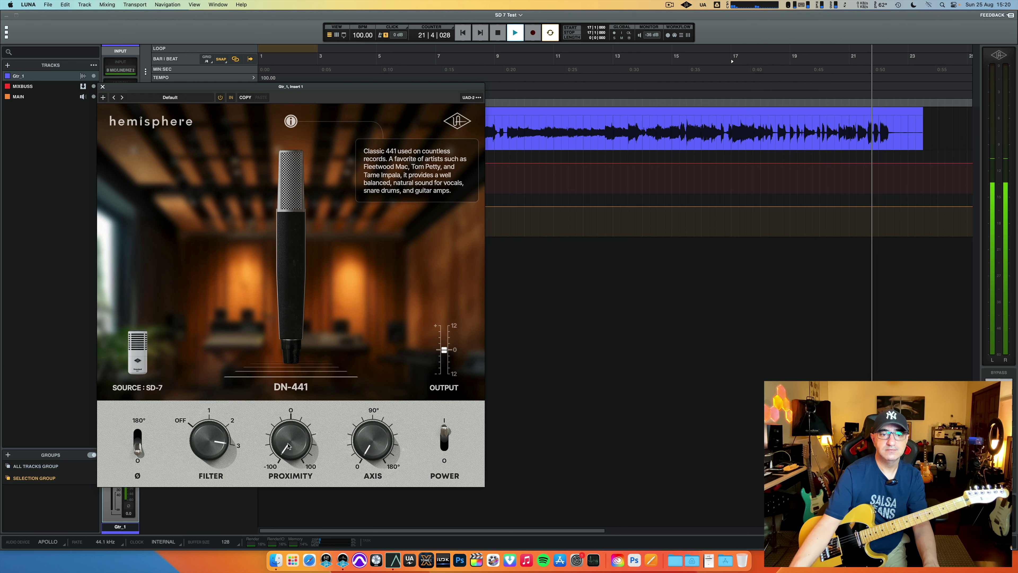
drag(287, 439, 287, 401)
drag(209, 440, 209, 473)
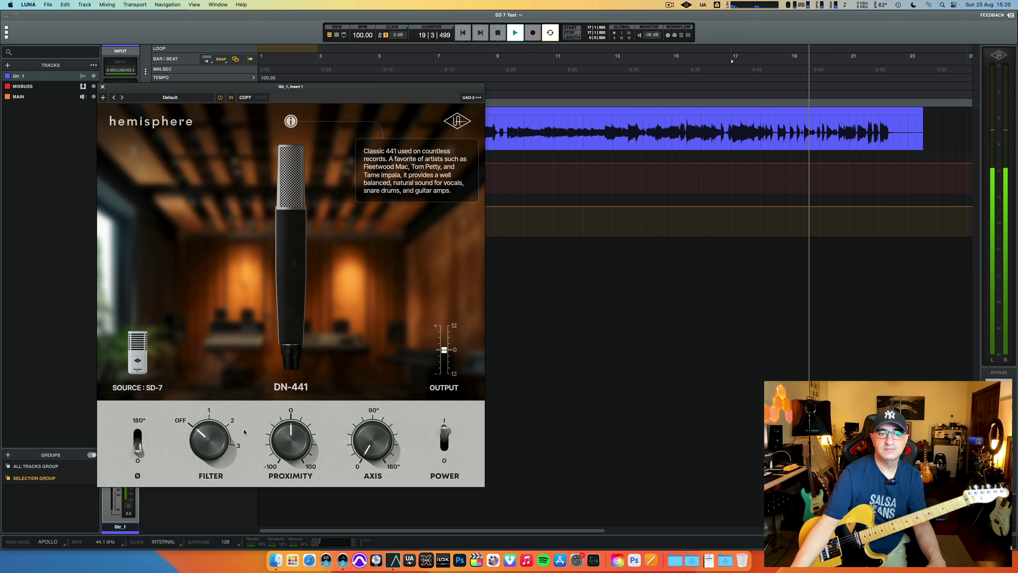
Step: Stop playback, compare RB-160 with DN-441, keep DN-441, and bring up the source mic list
mouse_move(362, 259)
key(space)
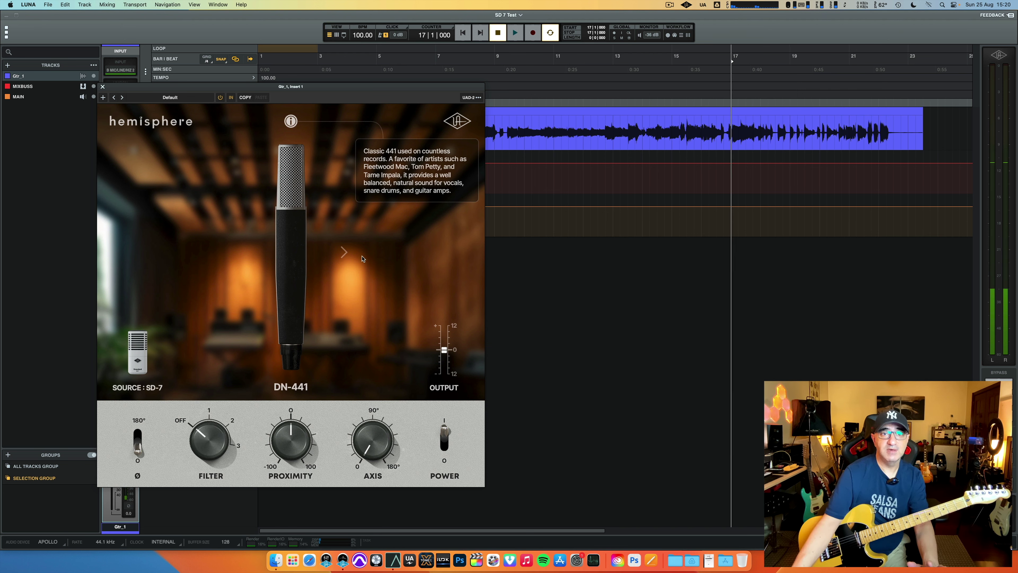
click(343, 252)
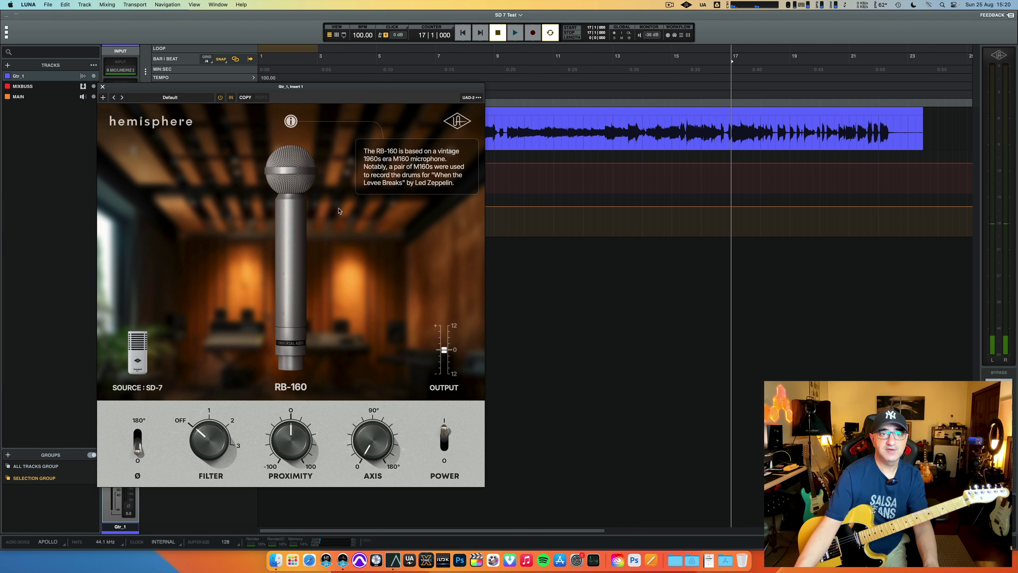
click(238, 252)
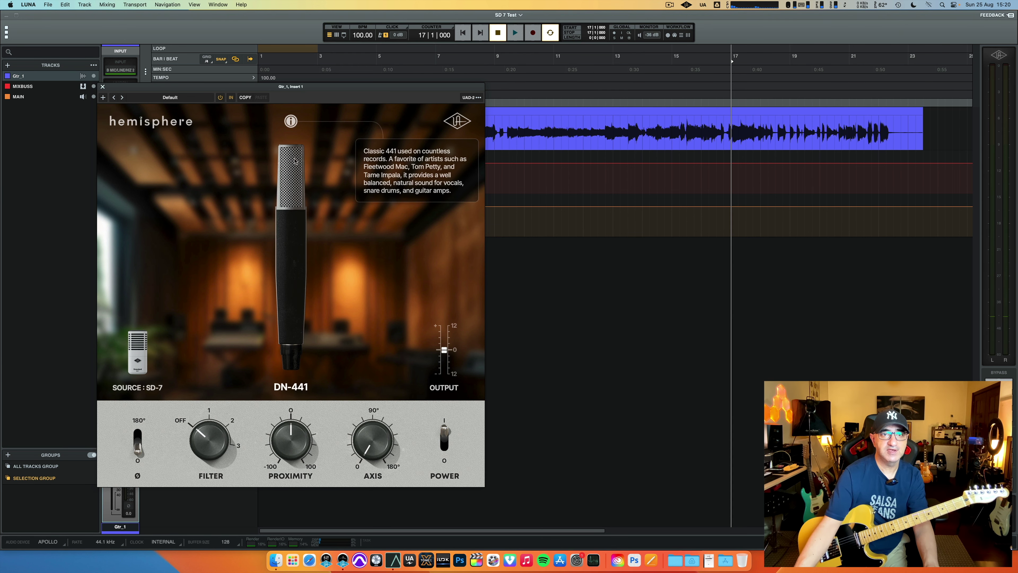
click(329, 269)
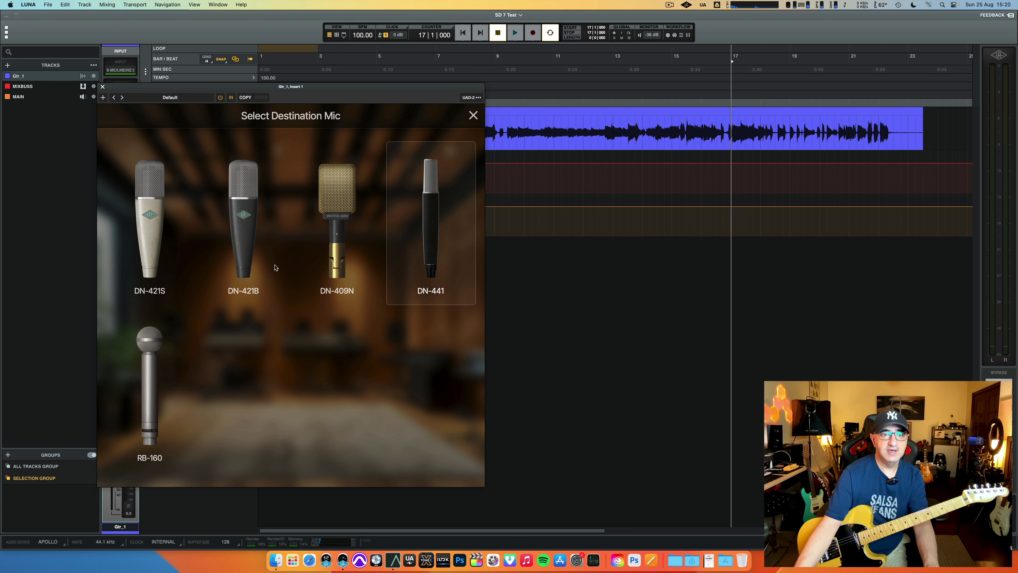
click(472, 117)
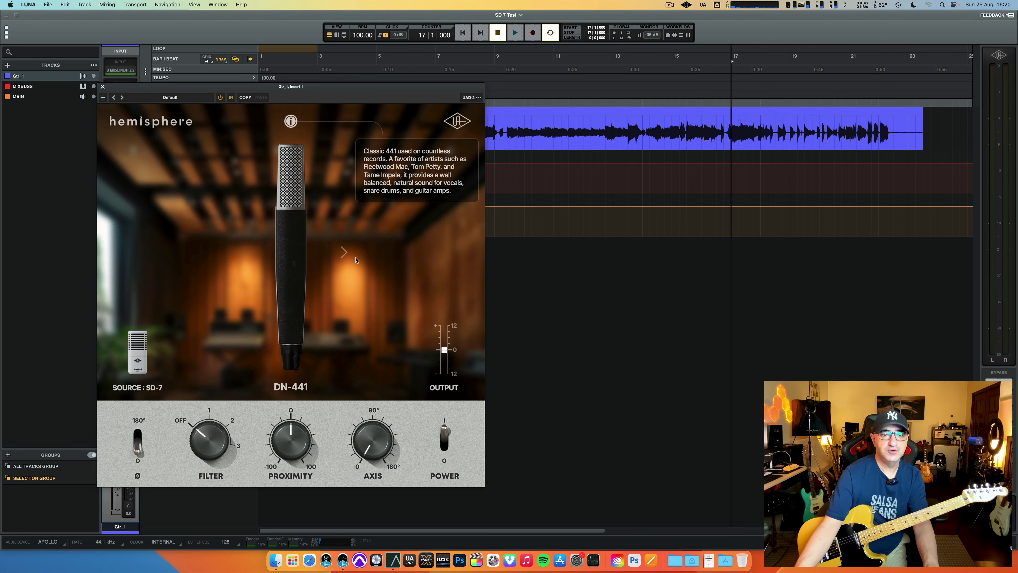
click(163, 362)
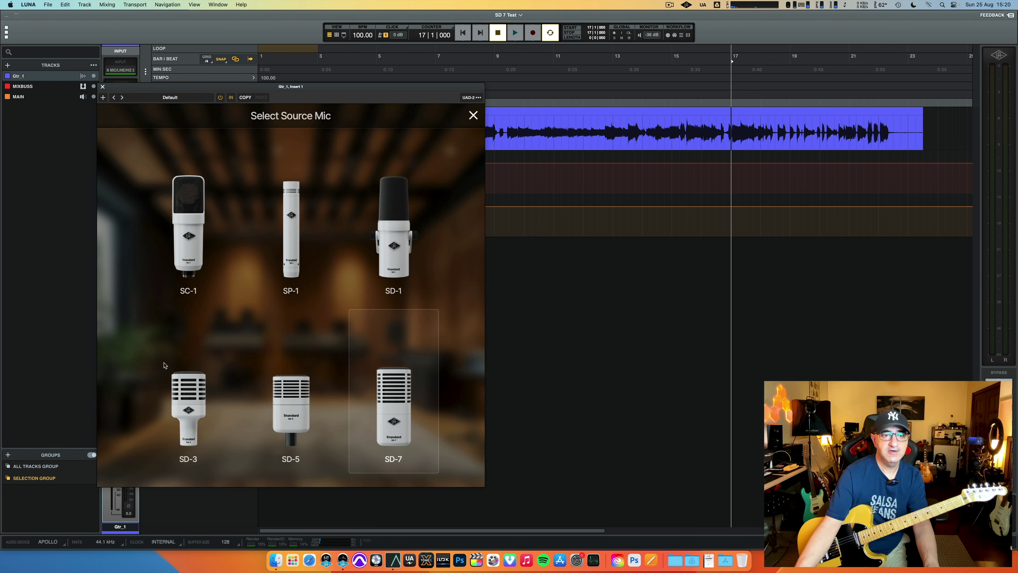
Step: Make SD-5 the source mic, step the model to DN-112, and reopen source mic choices
click(293, 399)
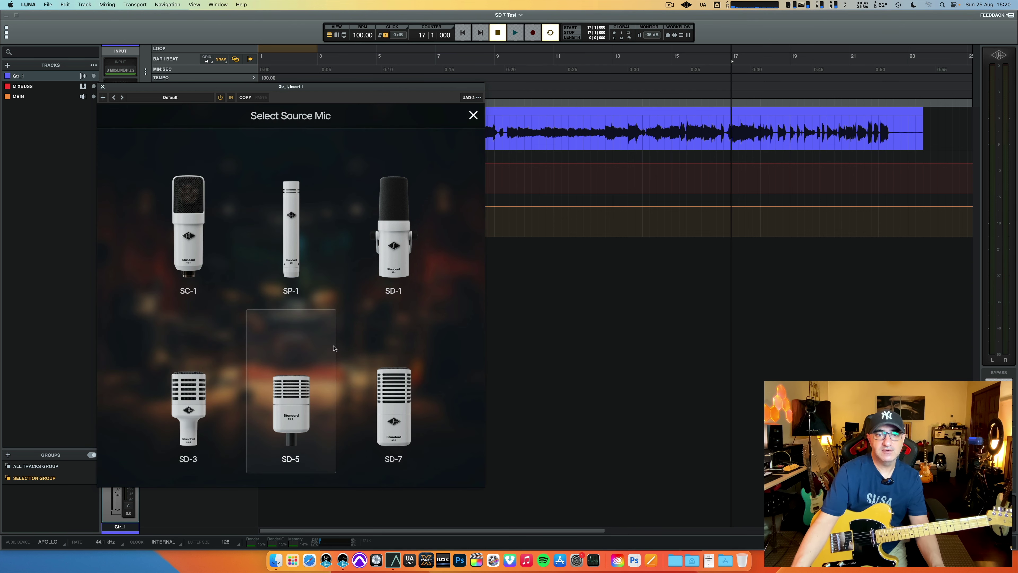
click(473, 117)
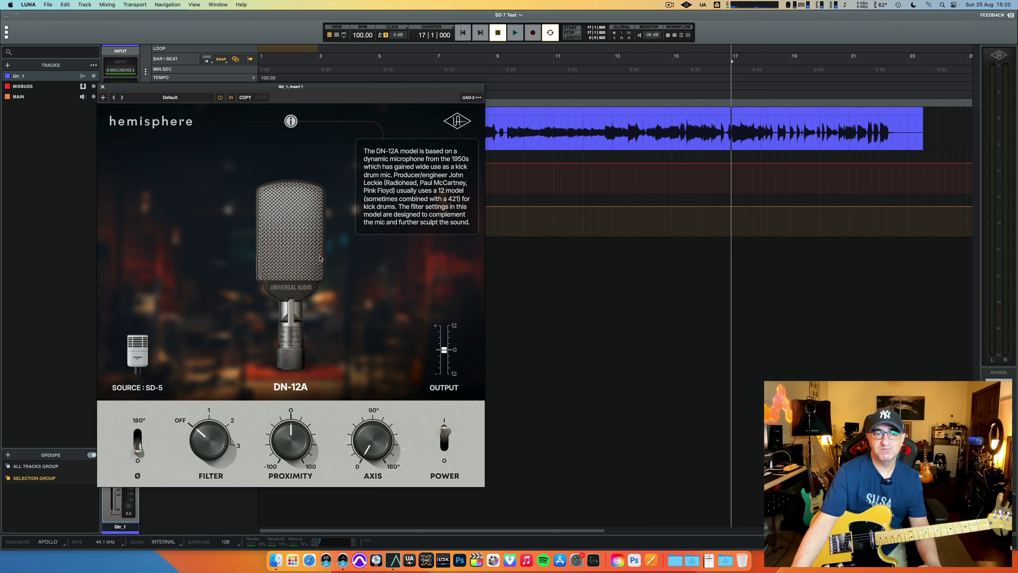
click(287, 250)
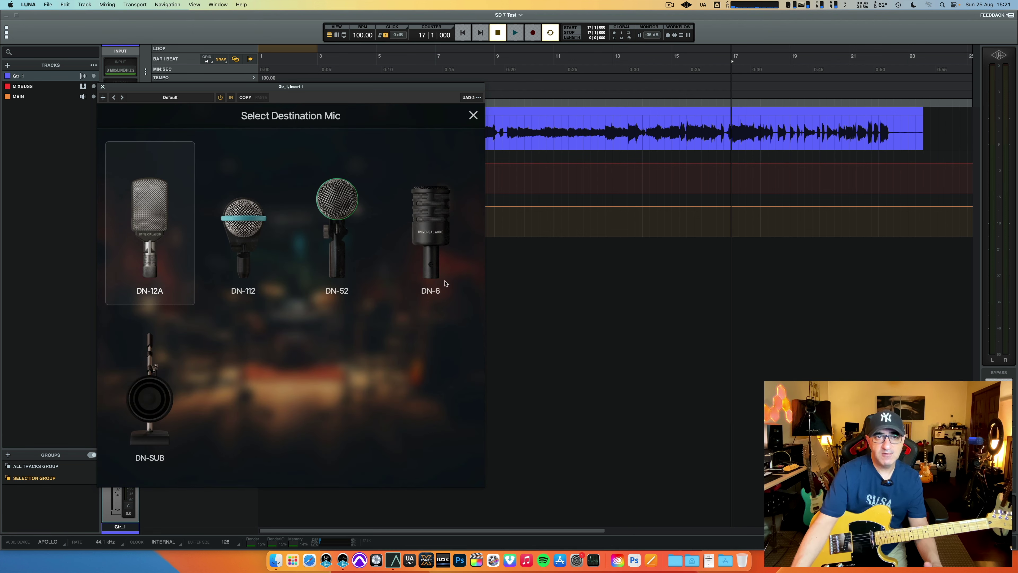
click(474, 119)
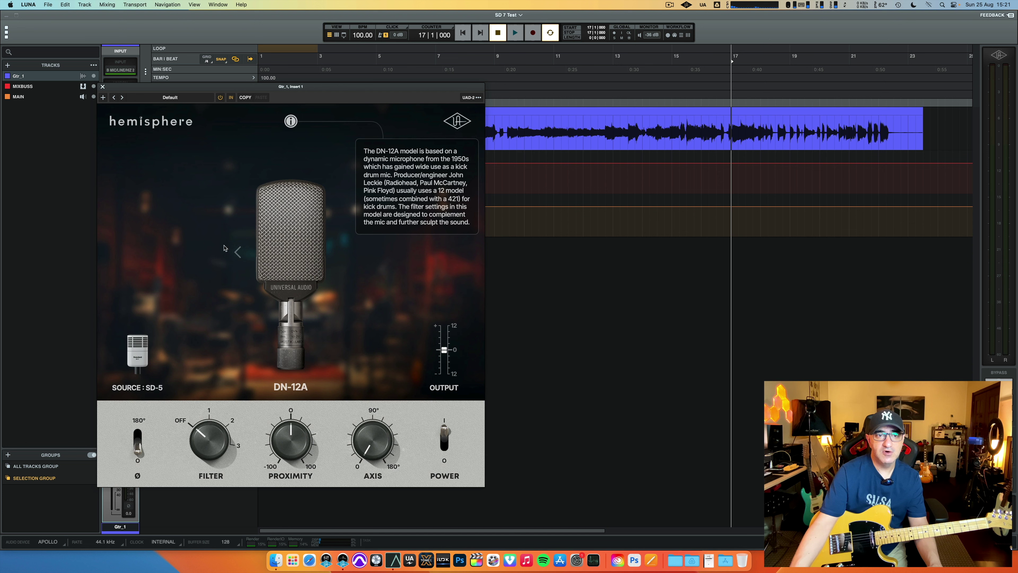
click(236, 251)
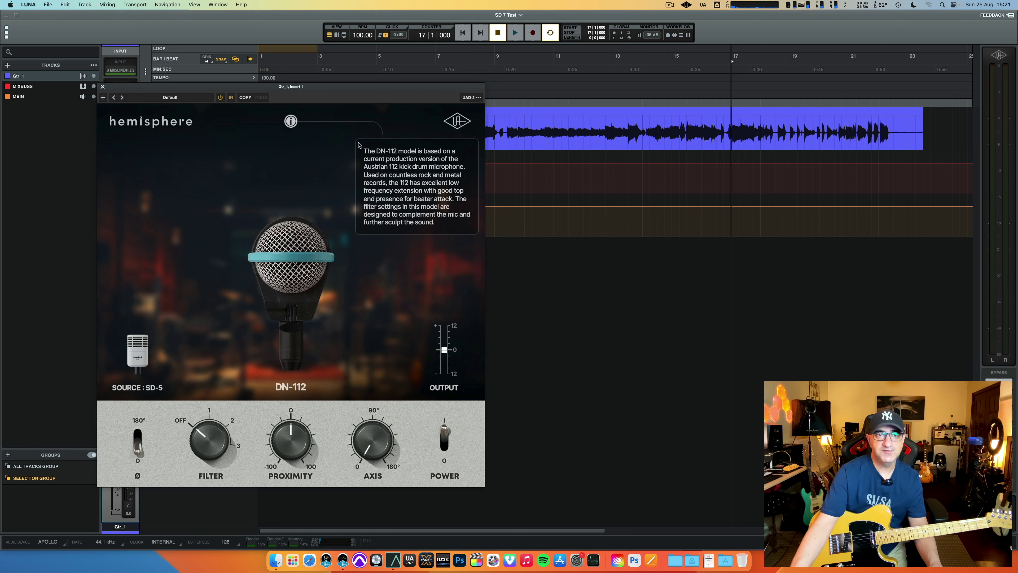
click(137, 352)
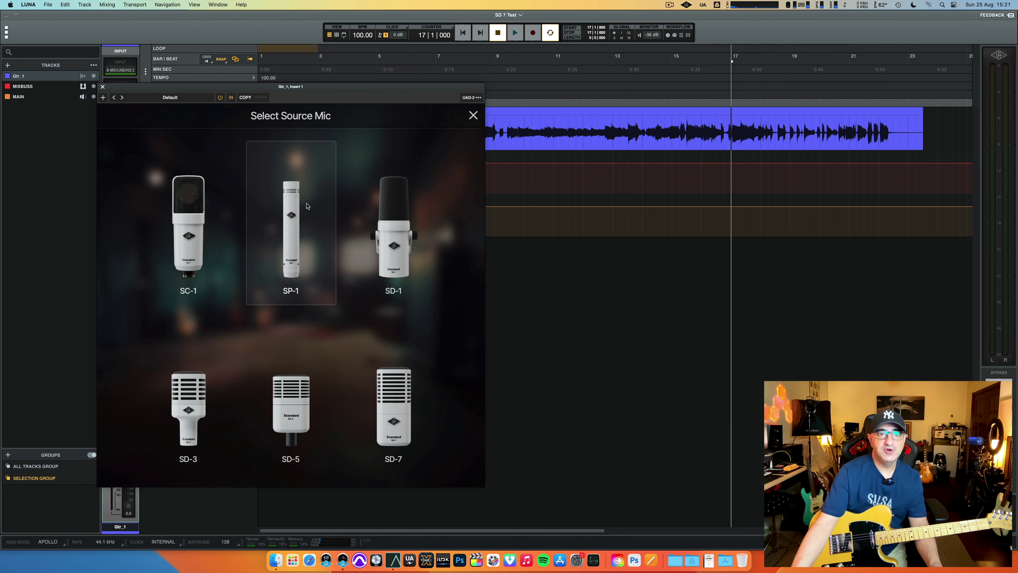
Step: Use SP-1 as source and cycle its models from SD-451 to SD-64, settling on SD-56
click(472, 116)
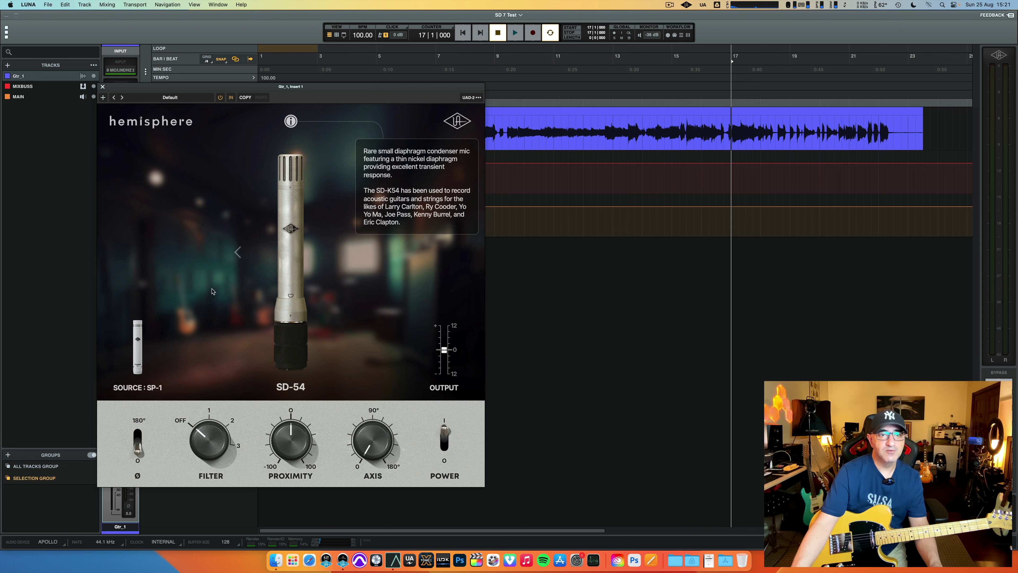
click(193, 267)
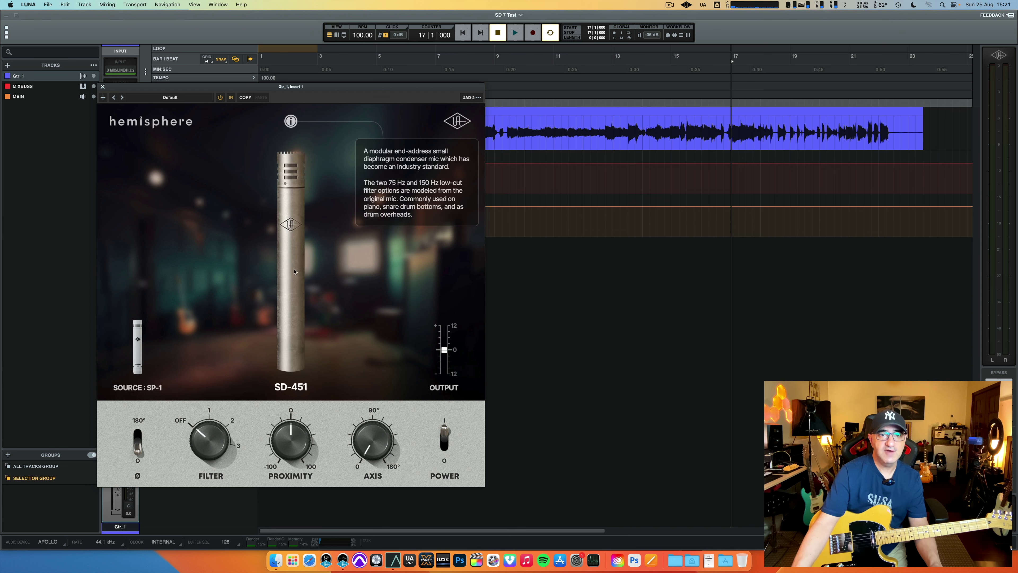
click(395, 273)
click(396, 273)
click(396, 273)
click(396, 273)
click(396, 273)
click(396, 273)
click(396, 273)
click(396, 273)
click(230, 252)
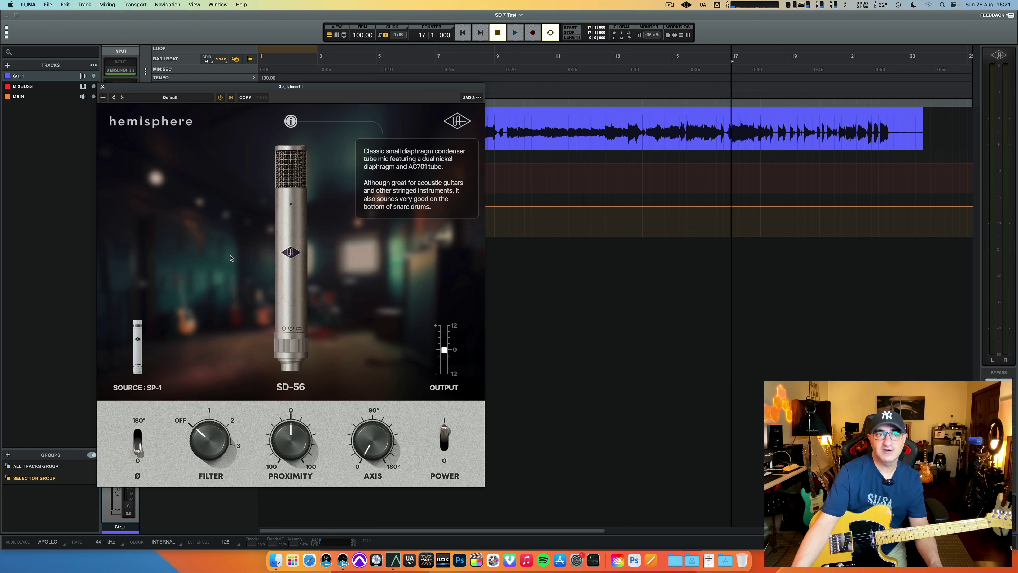
Step: Switch the source mic to SC-1 and step through large-diaphragm models to LD-251
click(138, 338)
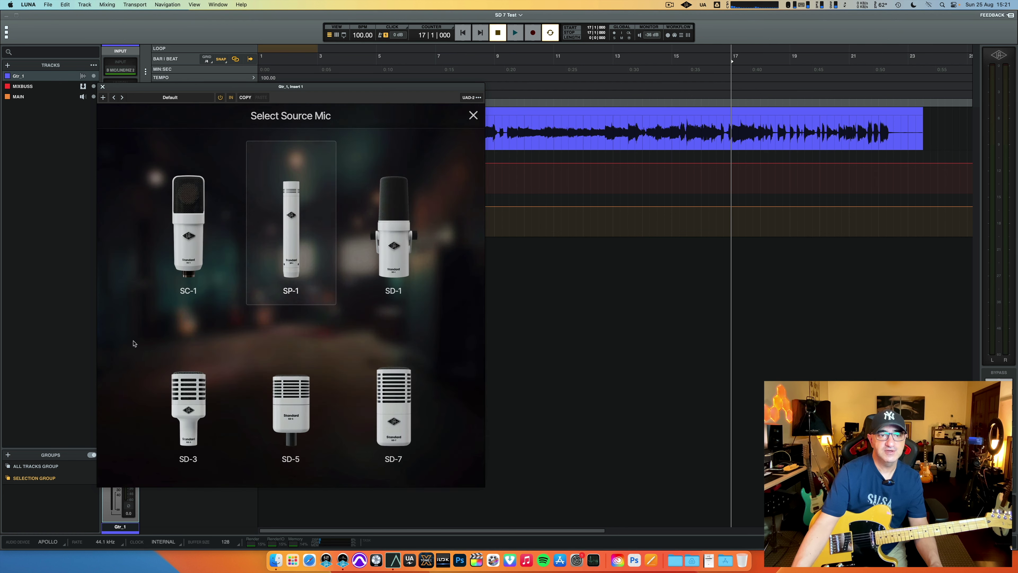
click(189, 235)
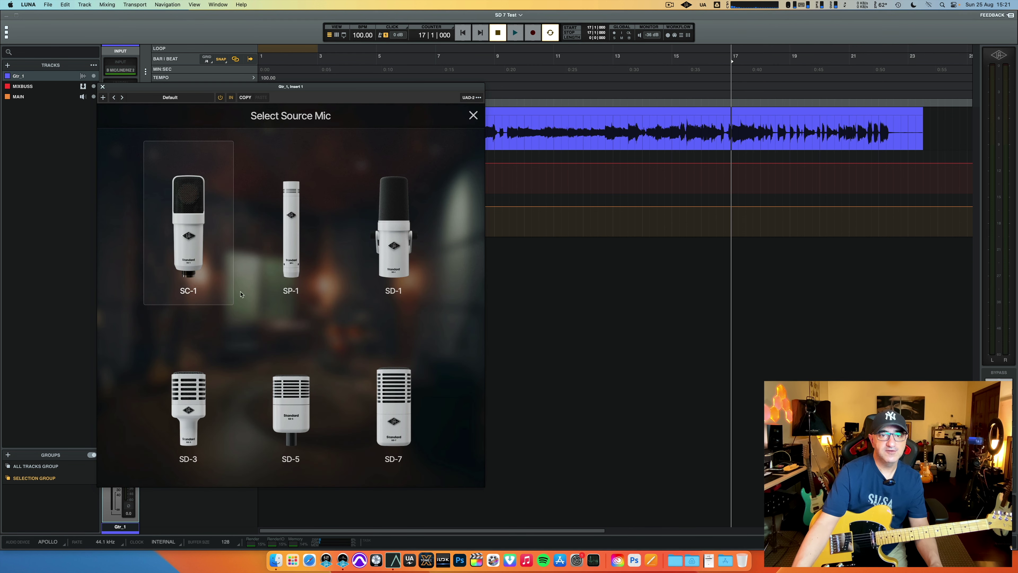
click(473, 116)
click(344, 253)
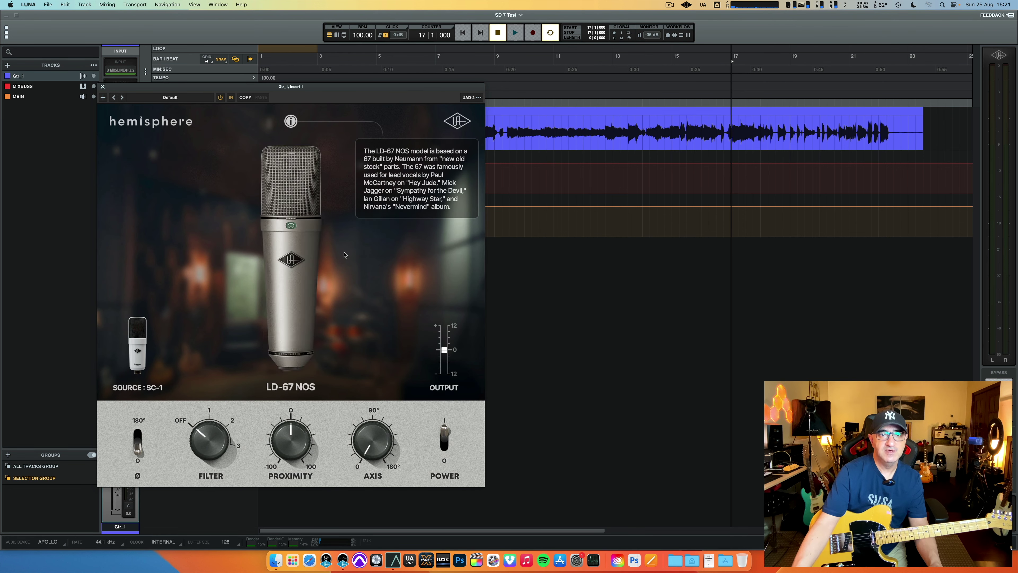
click(344, 253)
click(344, 254)
click(344, 253)
click(344, 254)
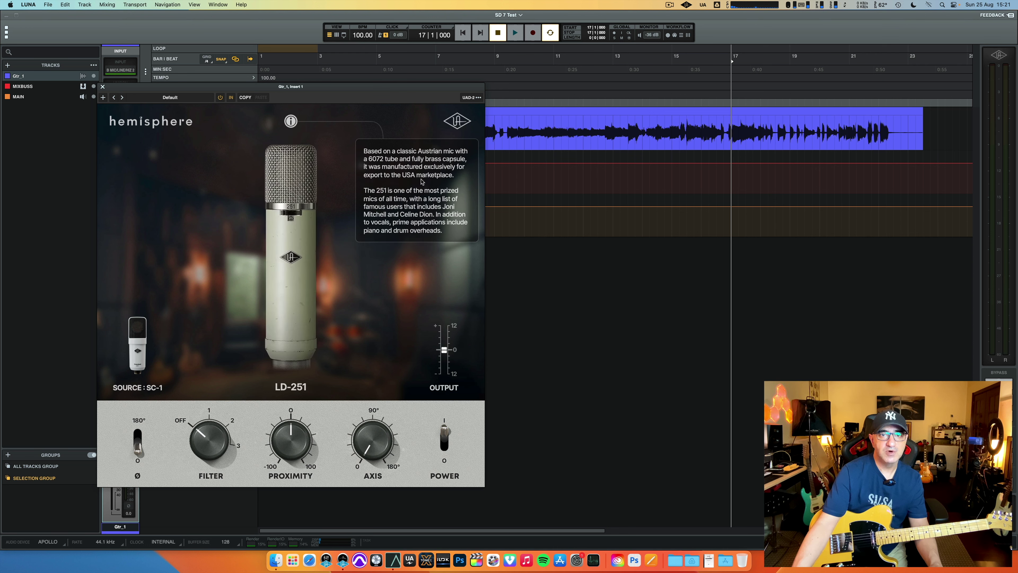
Step: Set Hemisphere's source mic to SD-3
click(137, 361)
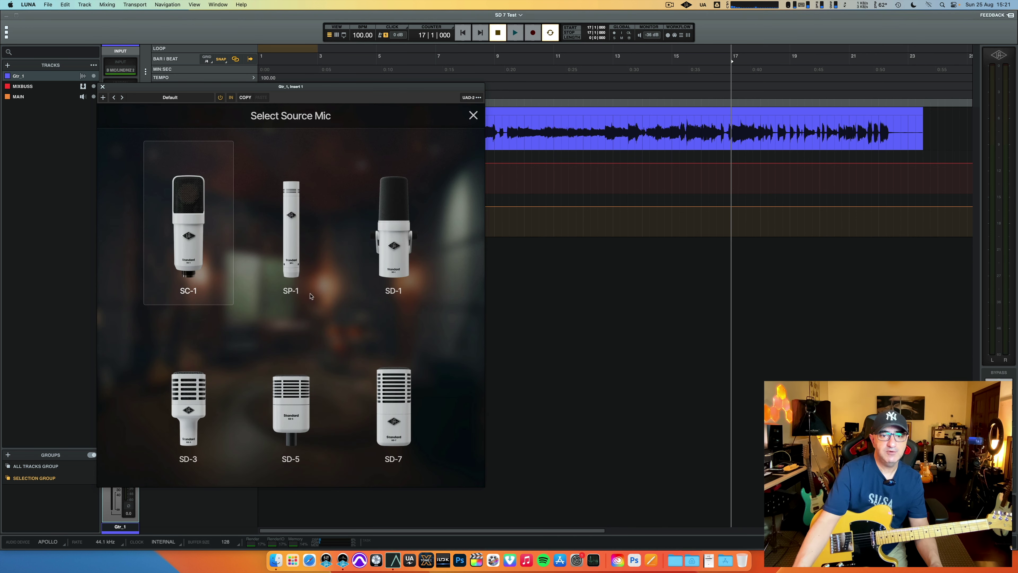
click(194, 409)
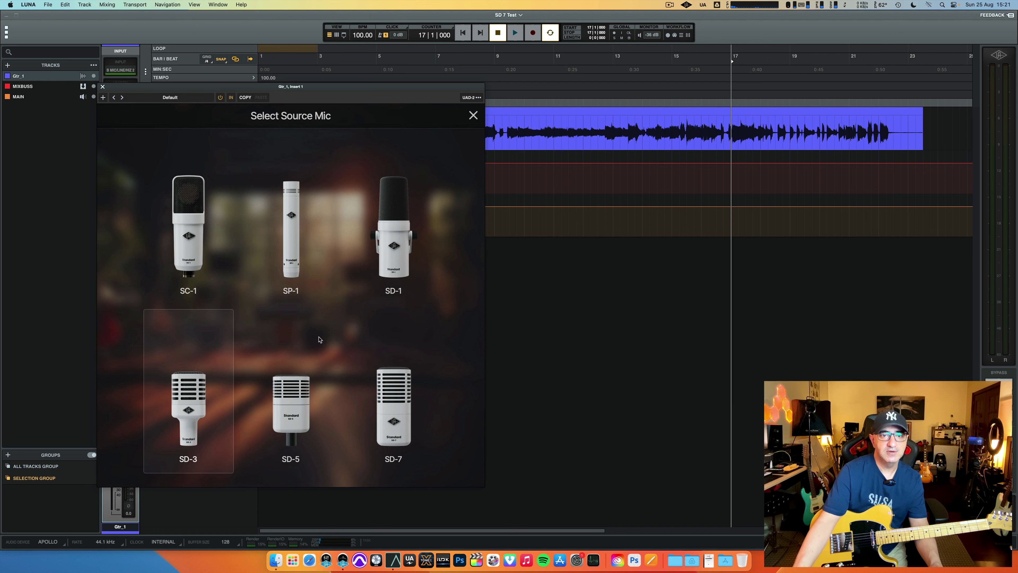
click(473, 118)
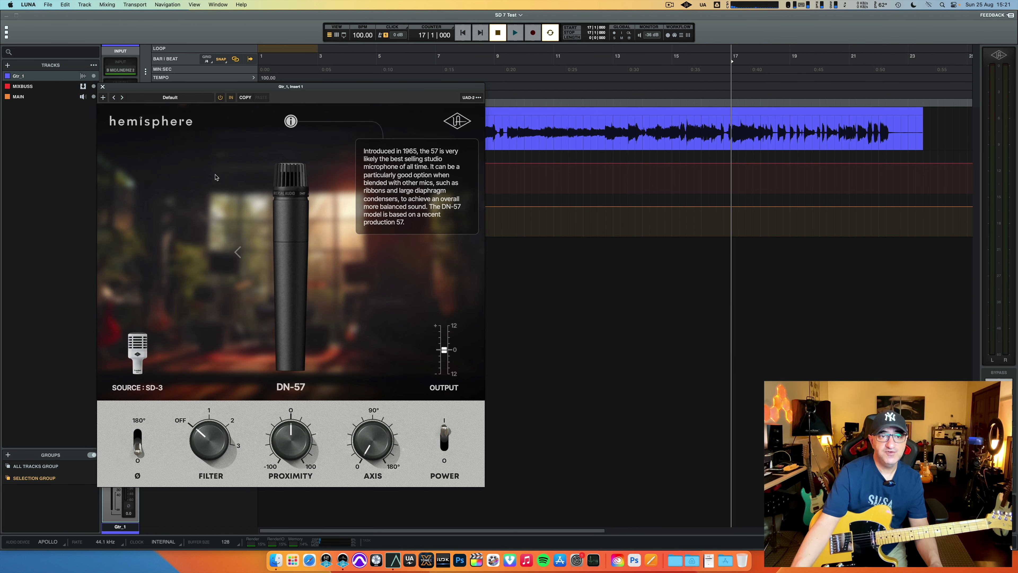
Step: Choose DN-409U as the emulated mic and play the guitar take to hear it
click(296, 238)
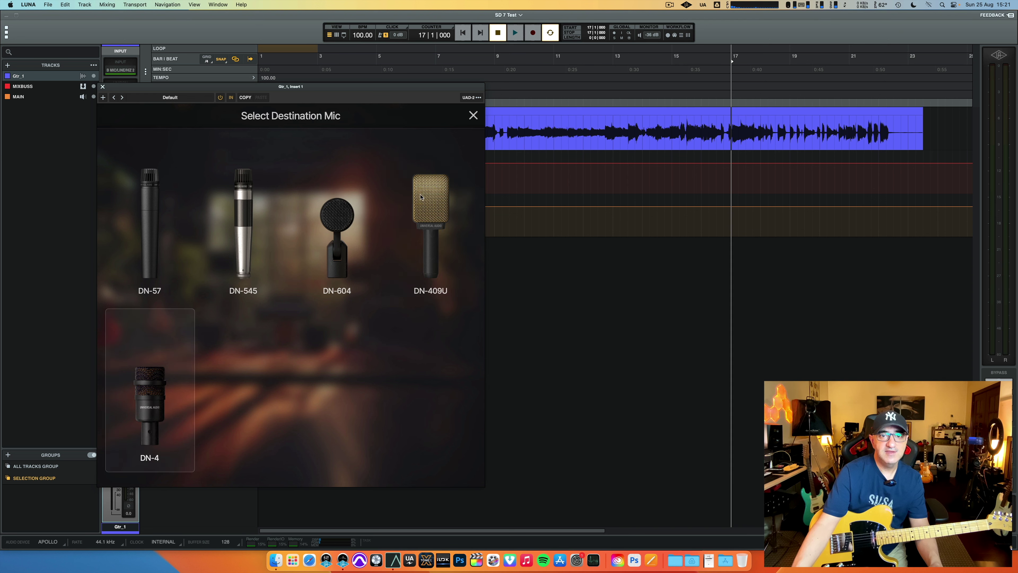
click(422, 202)
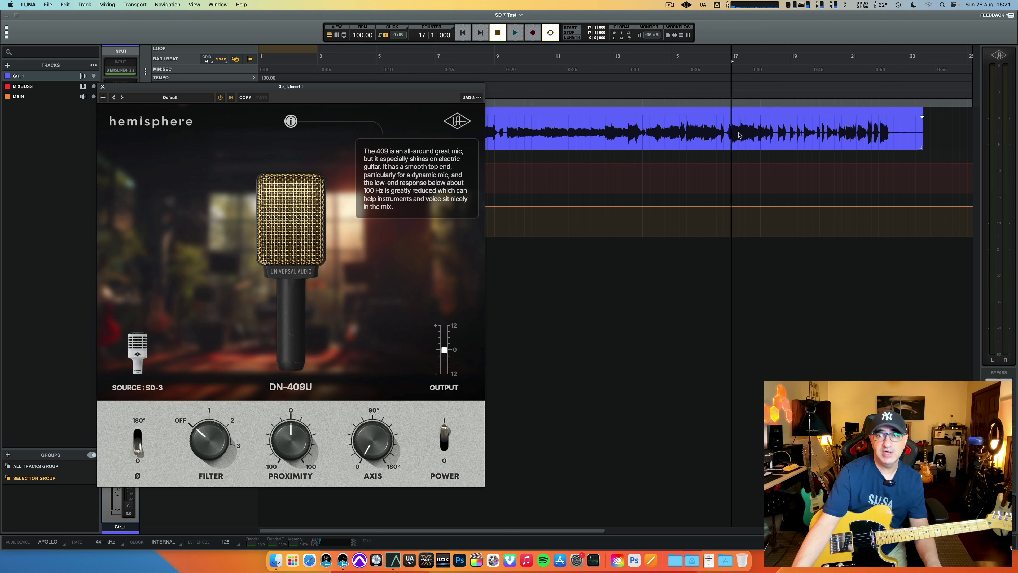
key(space)
key(space)
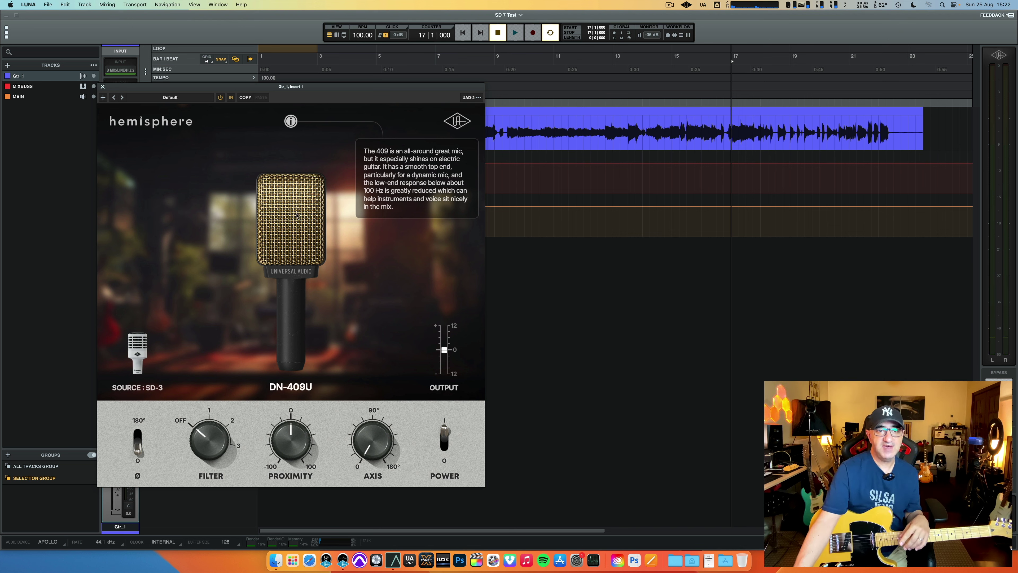
Step: Switch Hemisphere's source mic back to SD-7, which brings up the DN-421S model
click(132, 349)
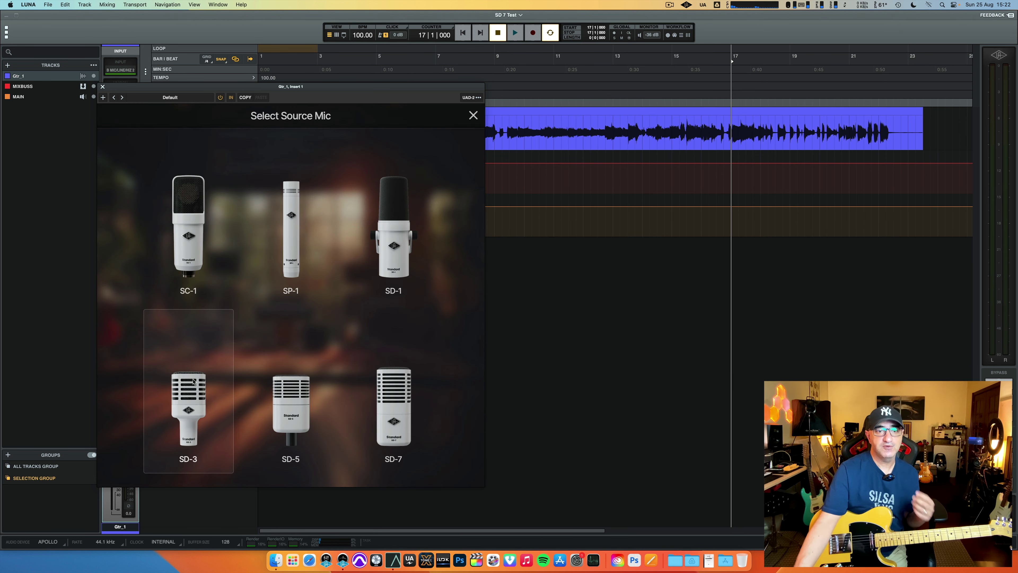
click(399, 412)
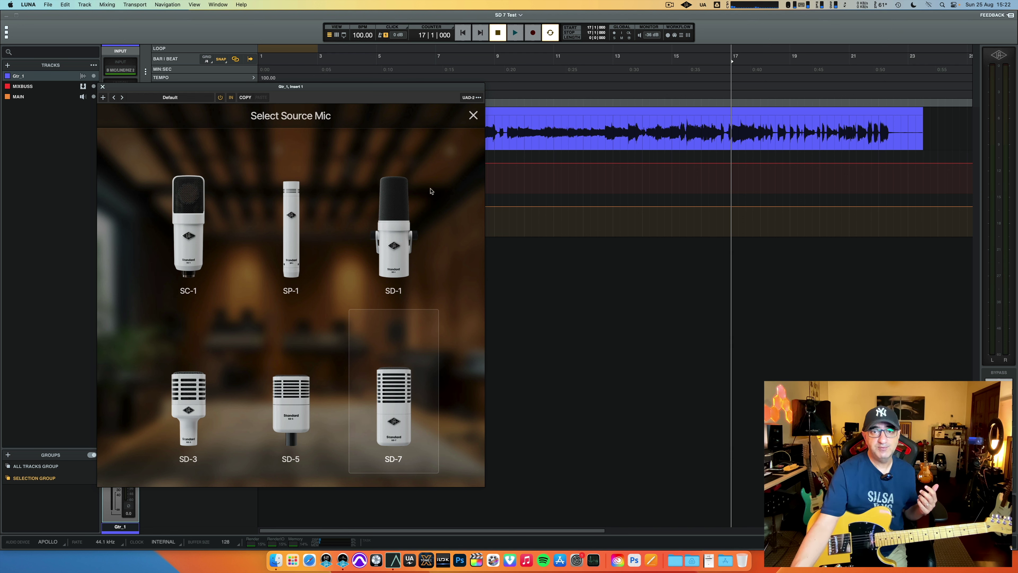
click(473, 115)
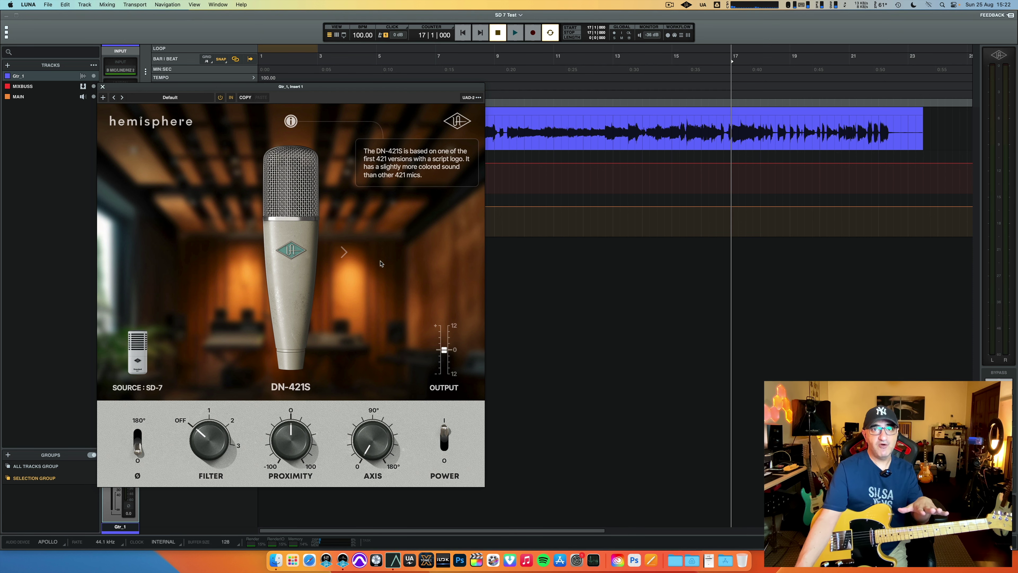
click(306, 263)
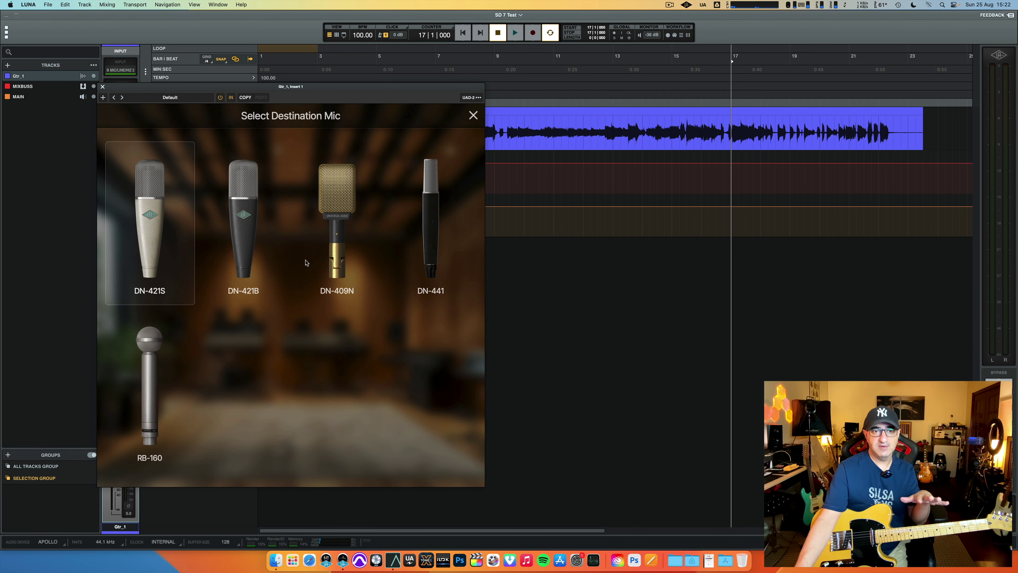